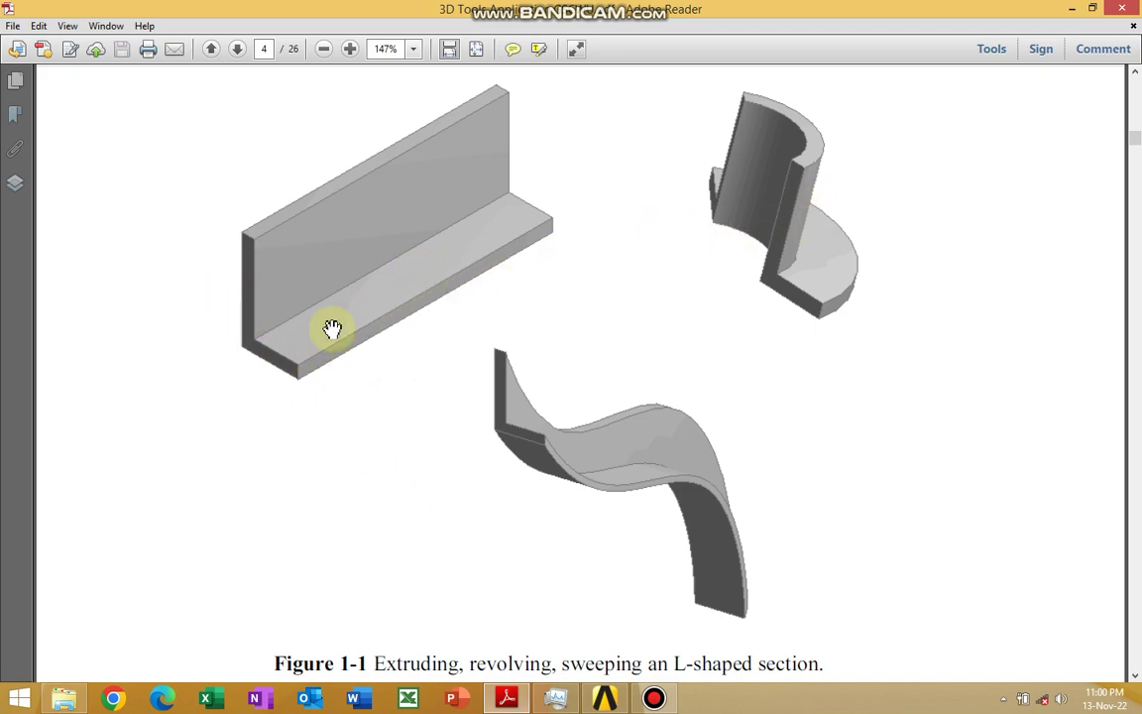
pyautogui.click(320, 257)
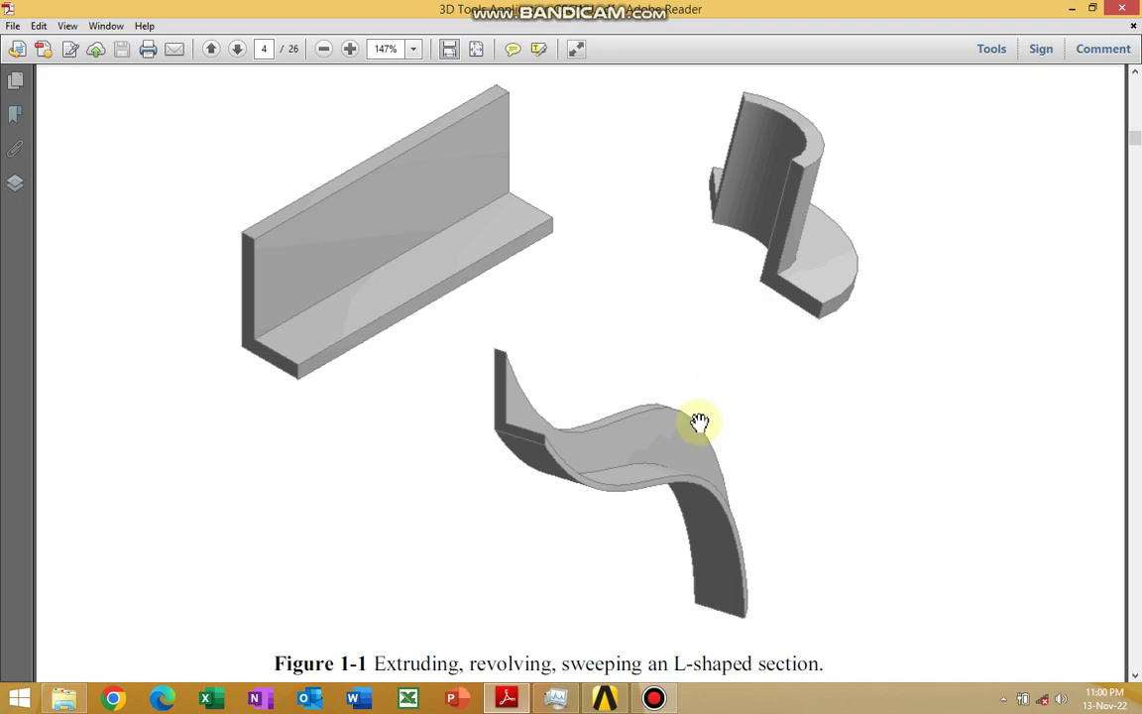
pyautogui.click(586, 468)
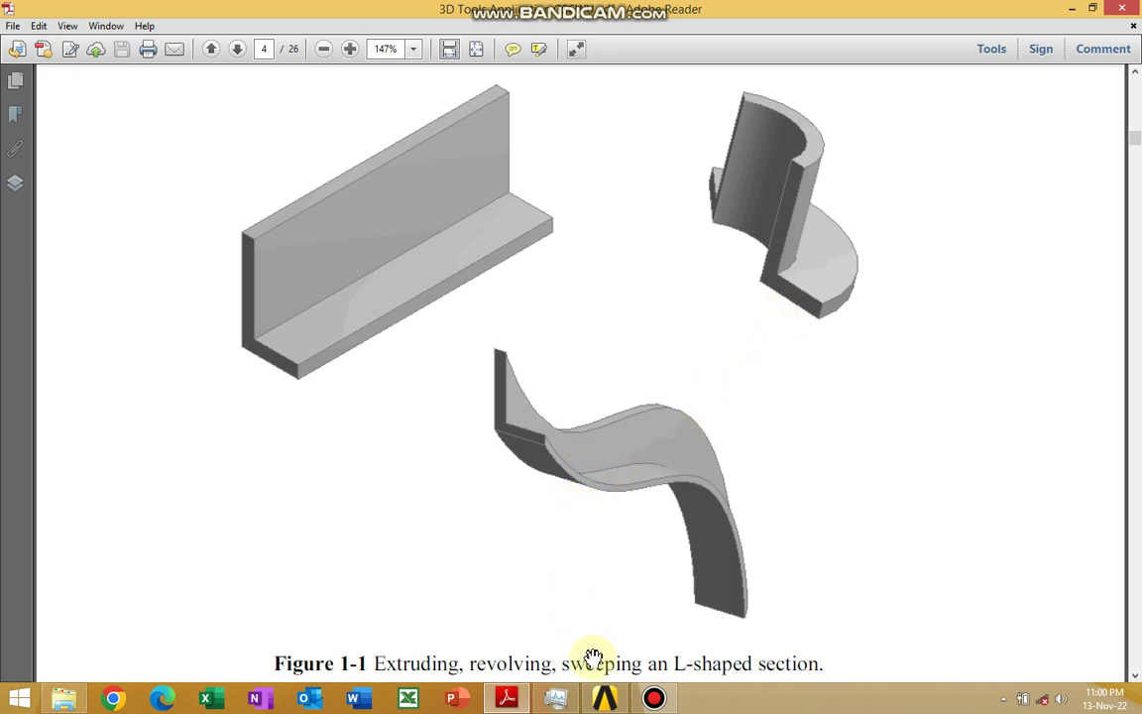
# - Switch to ANSYS Workbench, add a standalone Geometry system to the project and open its geometry in DesignModeler
pyautogui.click(606, 698)
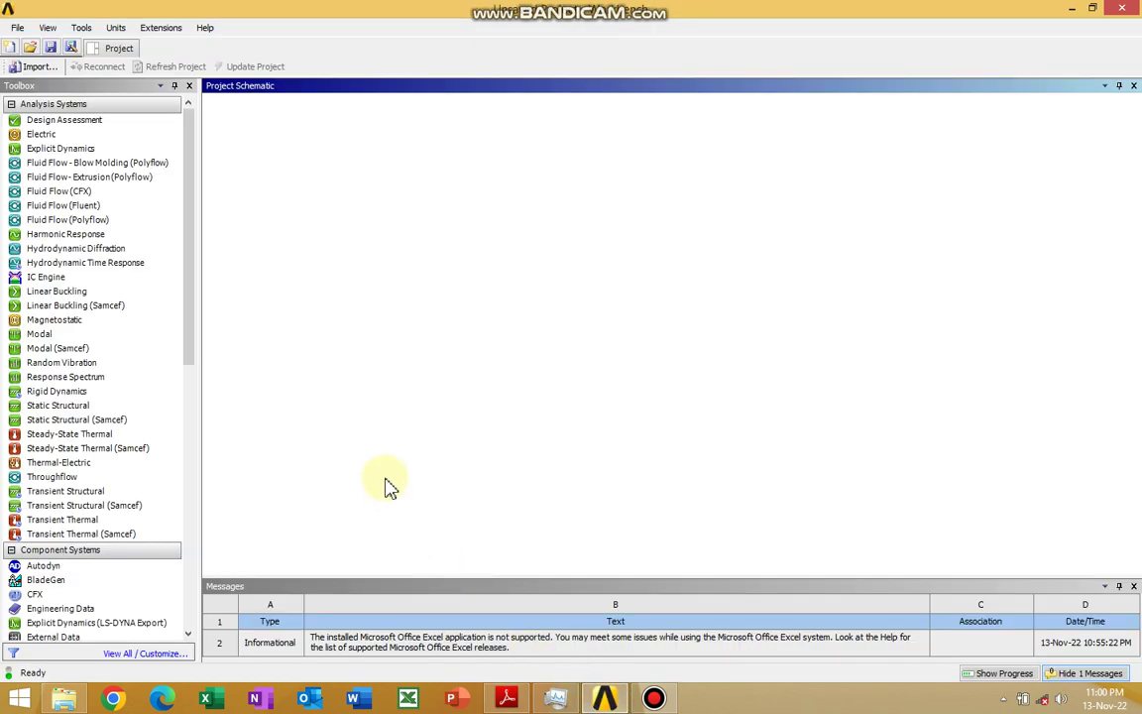
pyautogui.moveTo(187, 324); pyautogui.dragTo(191, 423)
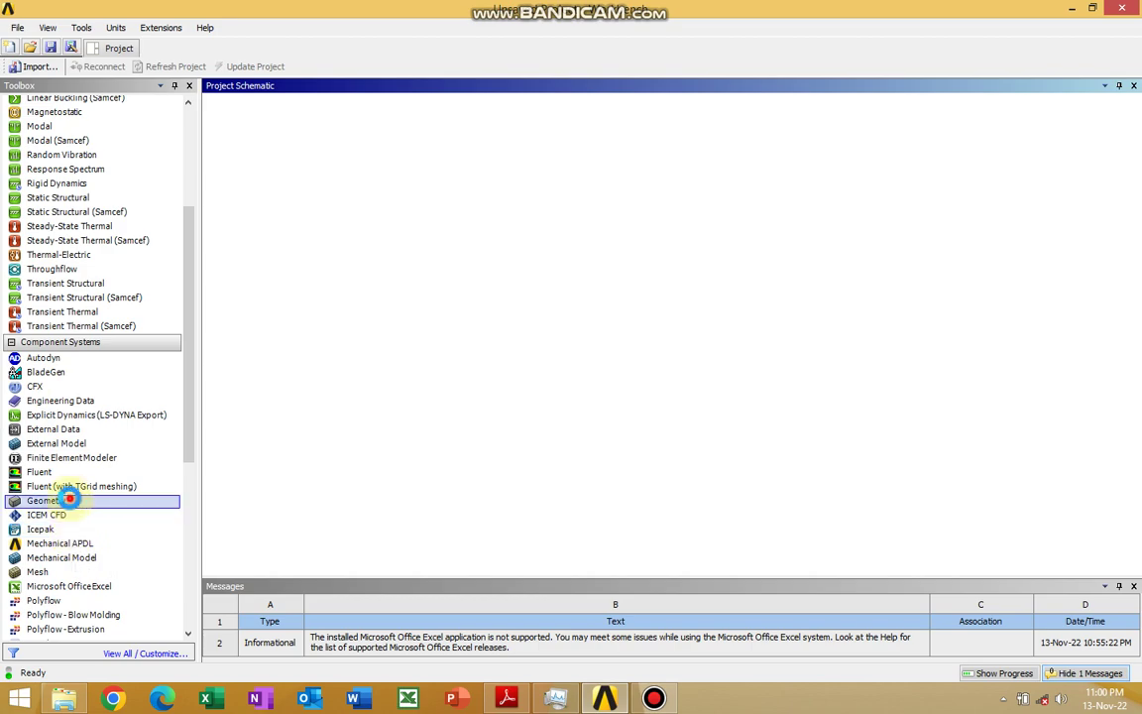
pyautogui.doubleClick(71, 500)
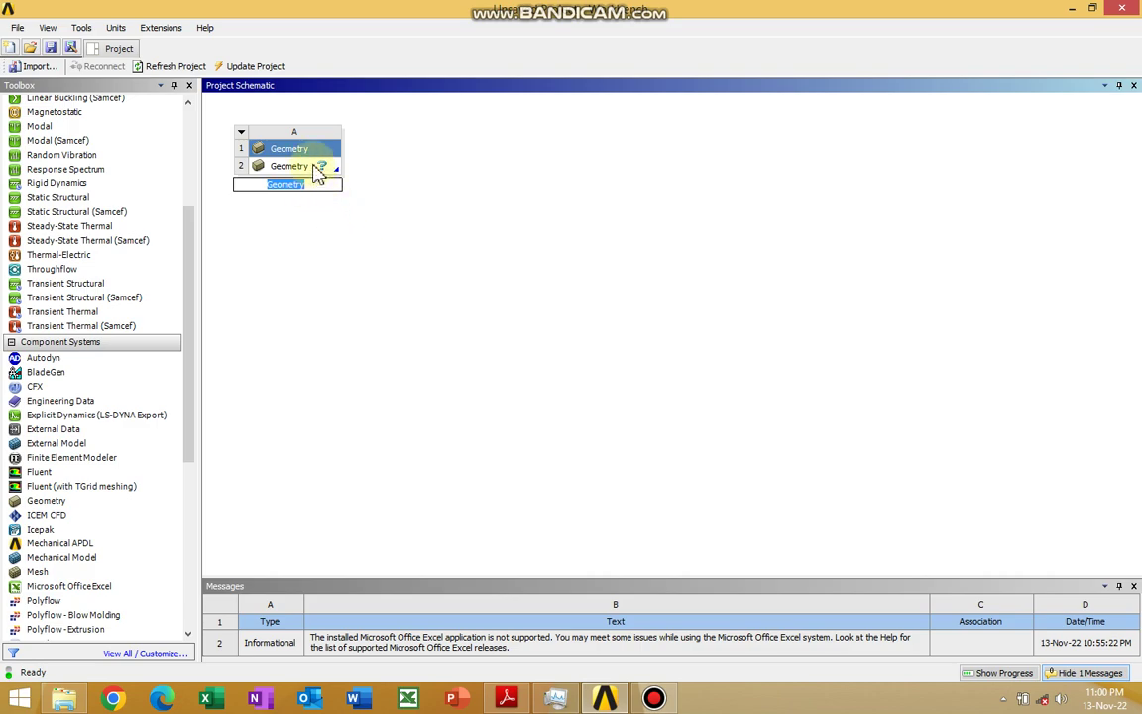
pyautogui.doubleClick(315, 167)
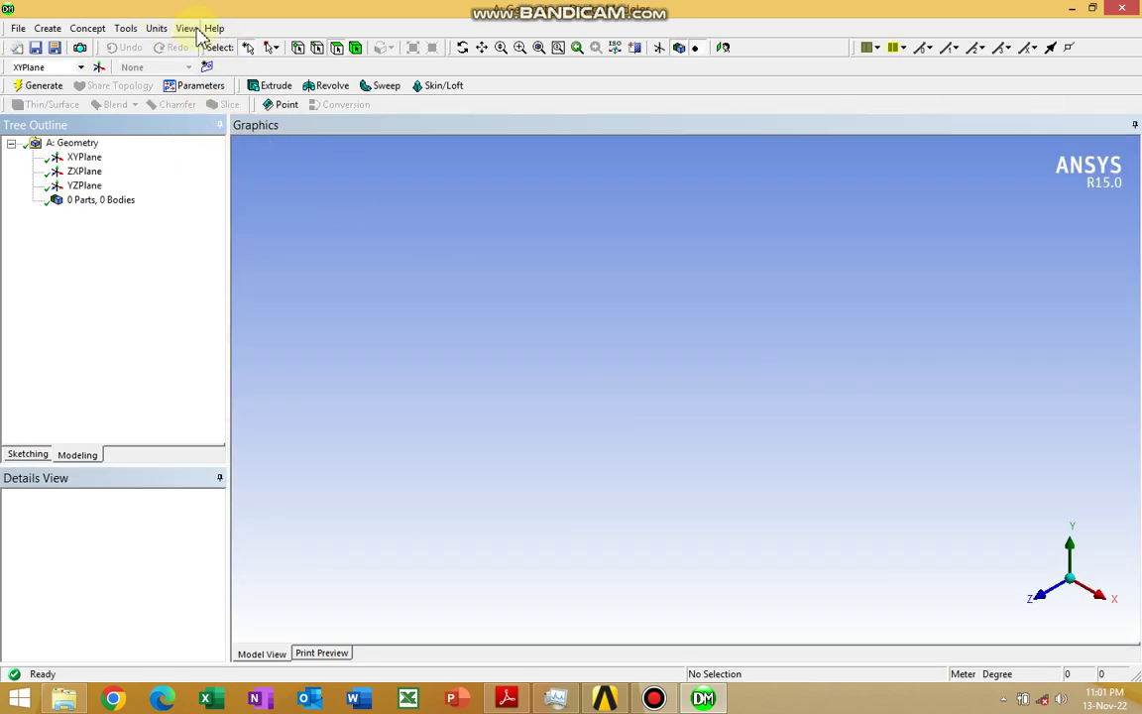
# - Set the length unit to millimeter and look at the XY plane face-on
pyautogui.click(156, 30)
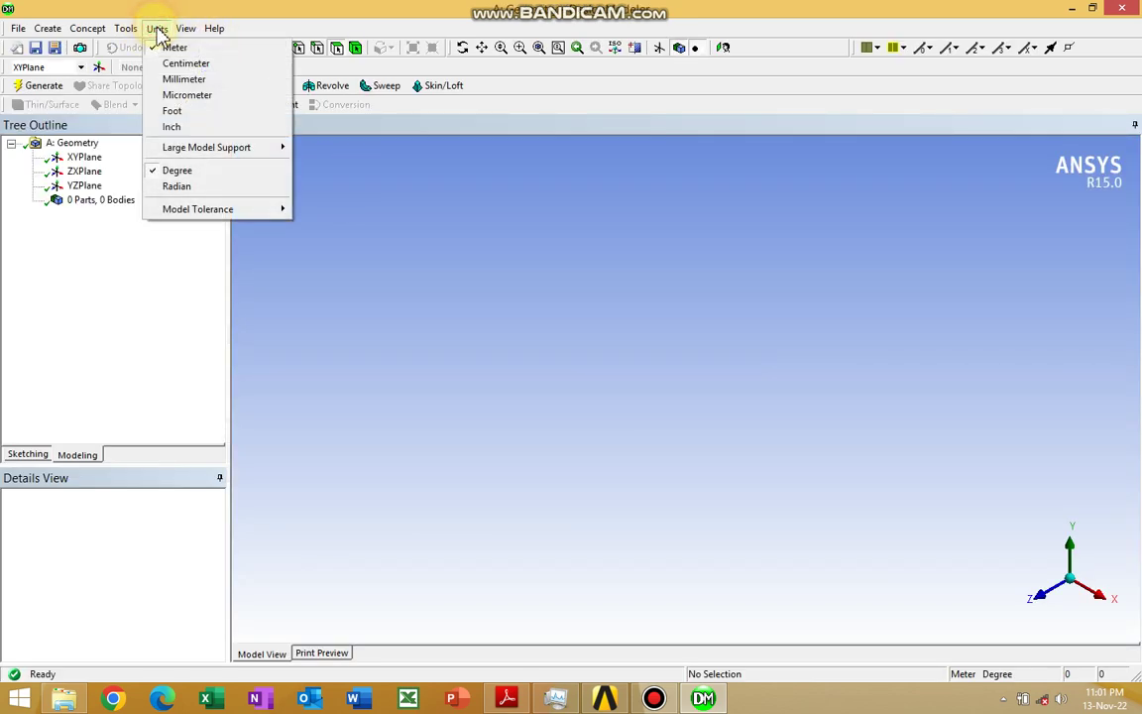
pyautogui.click(184, 80)
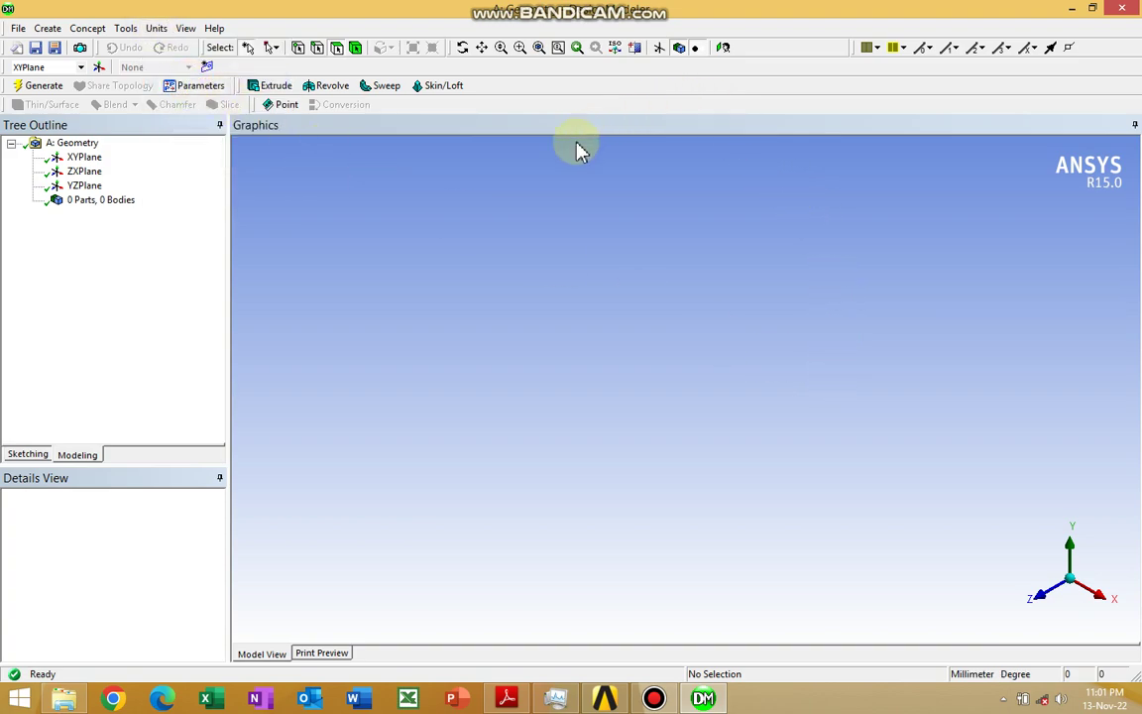
pyautogui.click(75, 160)
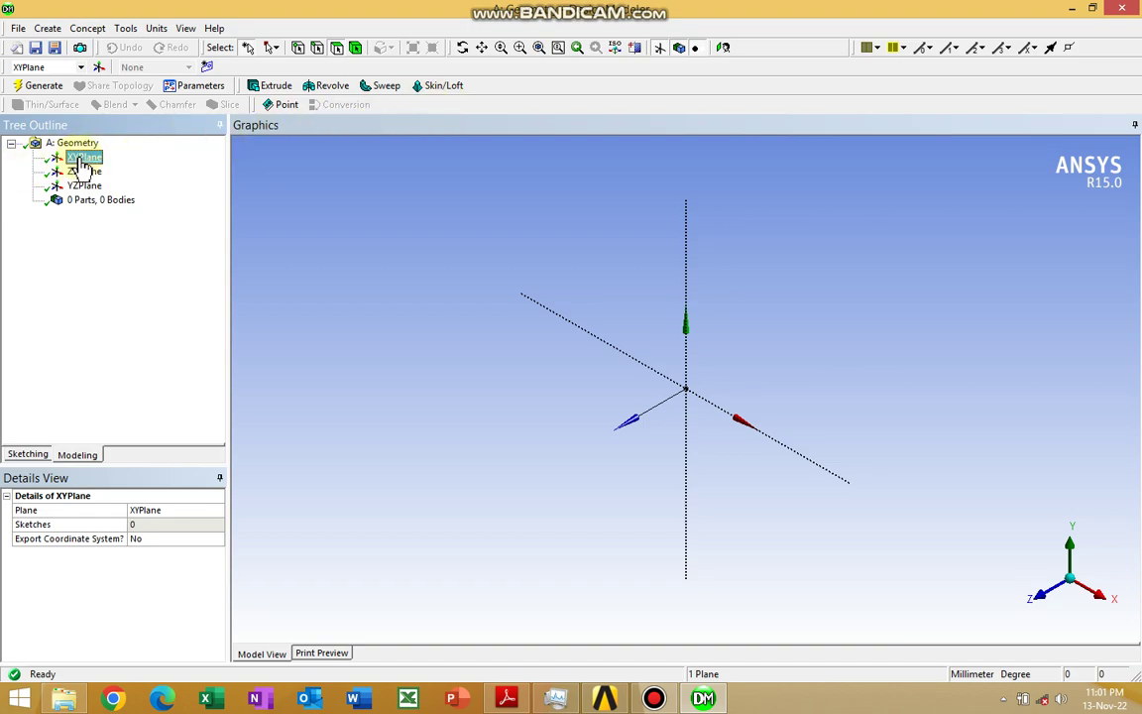
pyautogui.click(724, 49)
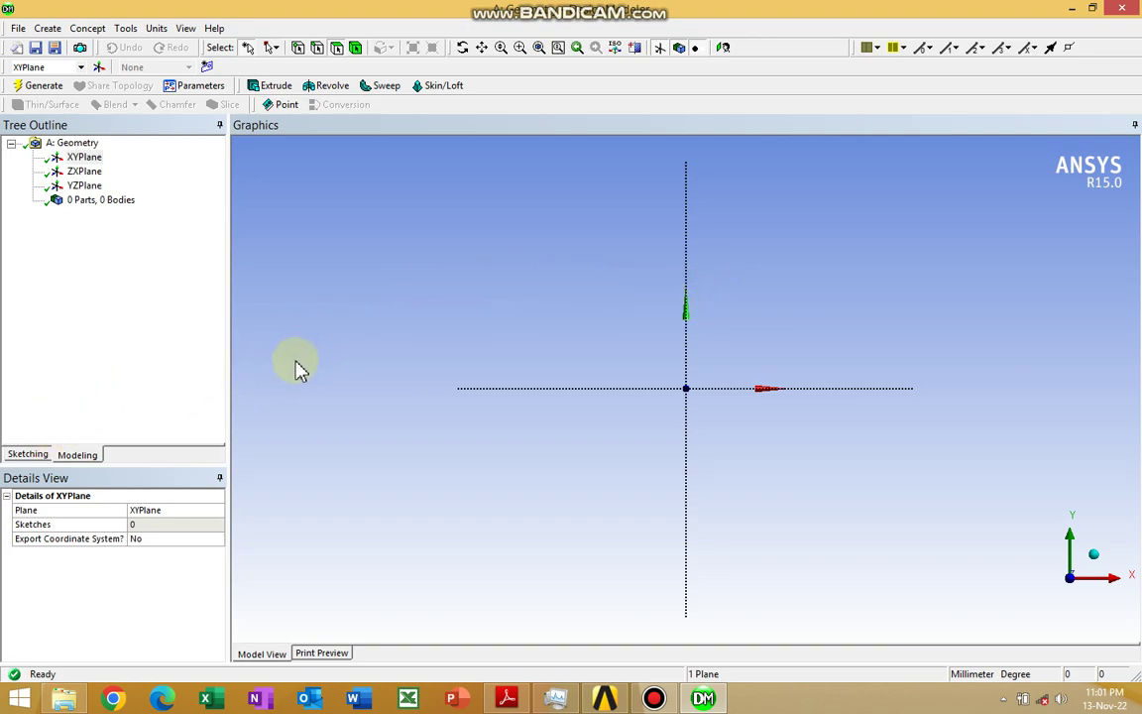
# - Sketch a closed L-shaped polyline on XYPlane, base on the X axis from about X 14 to 49 mm, foot about 6 mm thick, slanted top
pyautogui.click(30, 454)
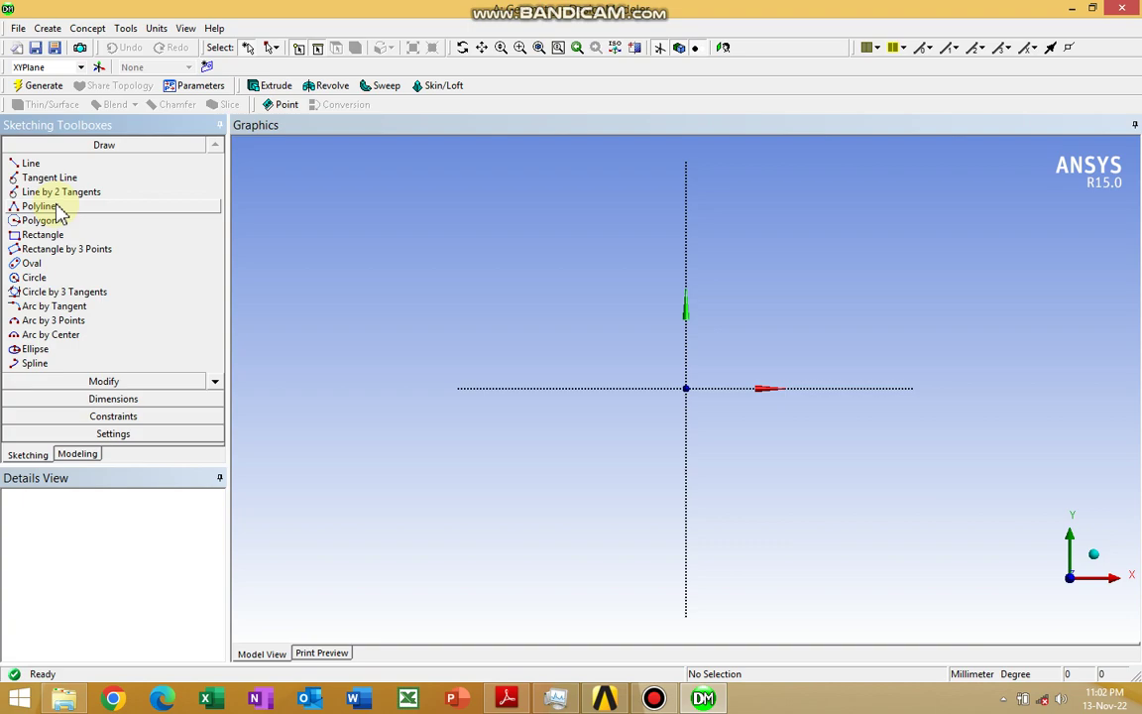
pyautogui.click(42, 206)
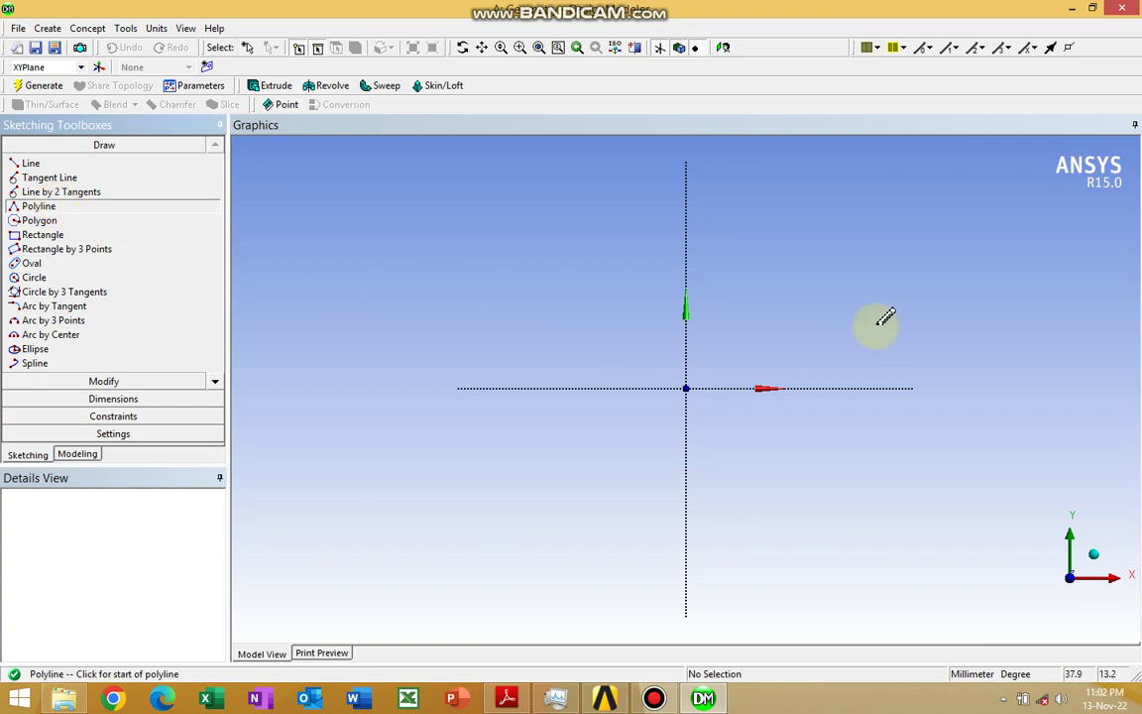
pyautogui.click(754, 191)
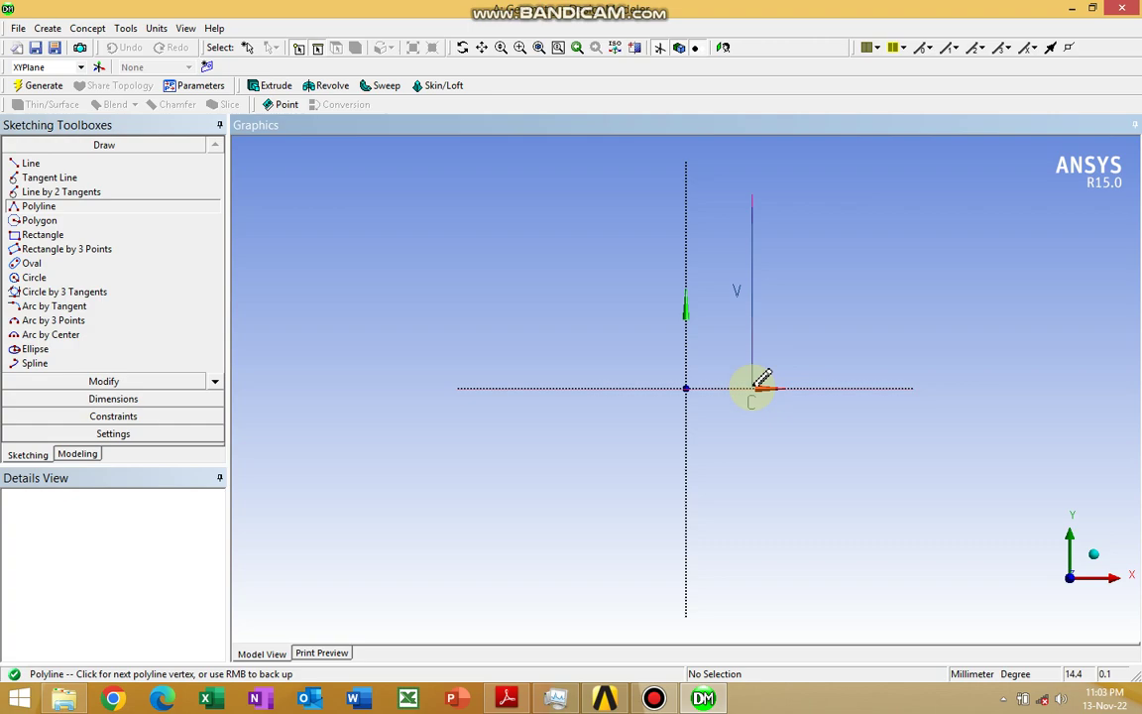
pyautogui.click(752, 386)
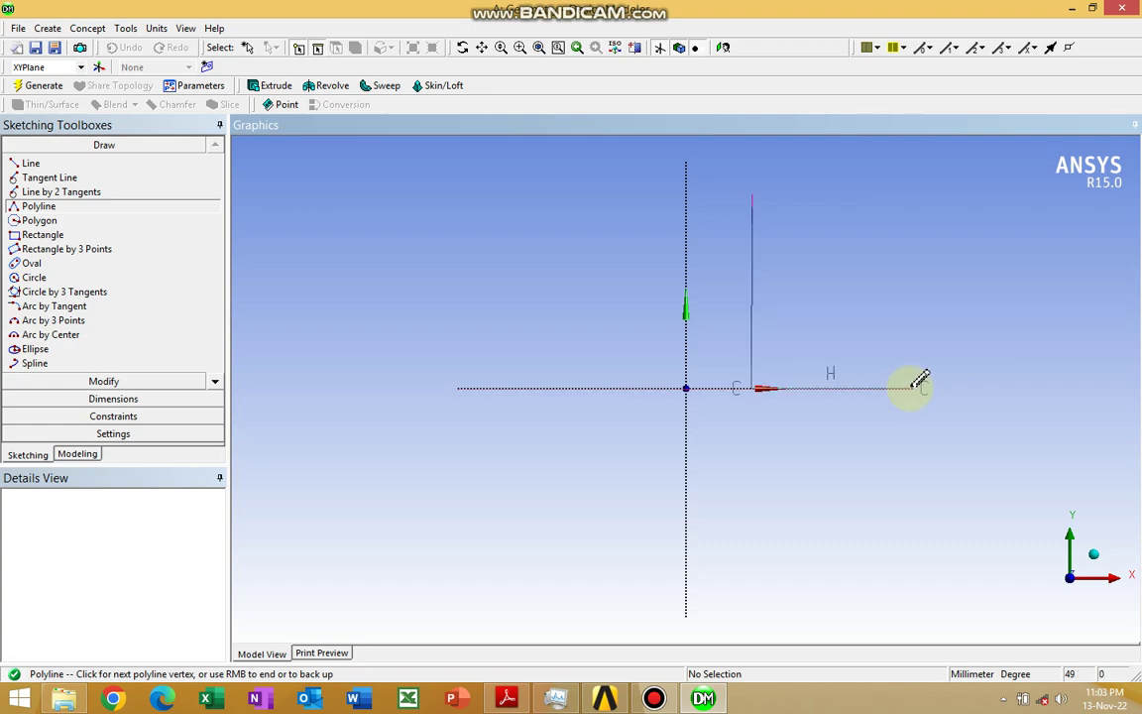
pyautogui.click(913, 387)
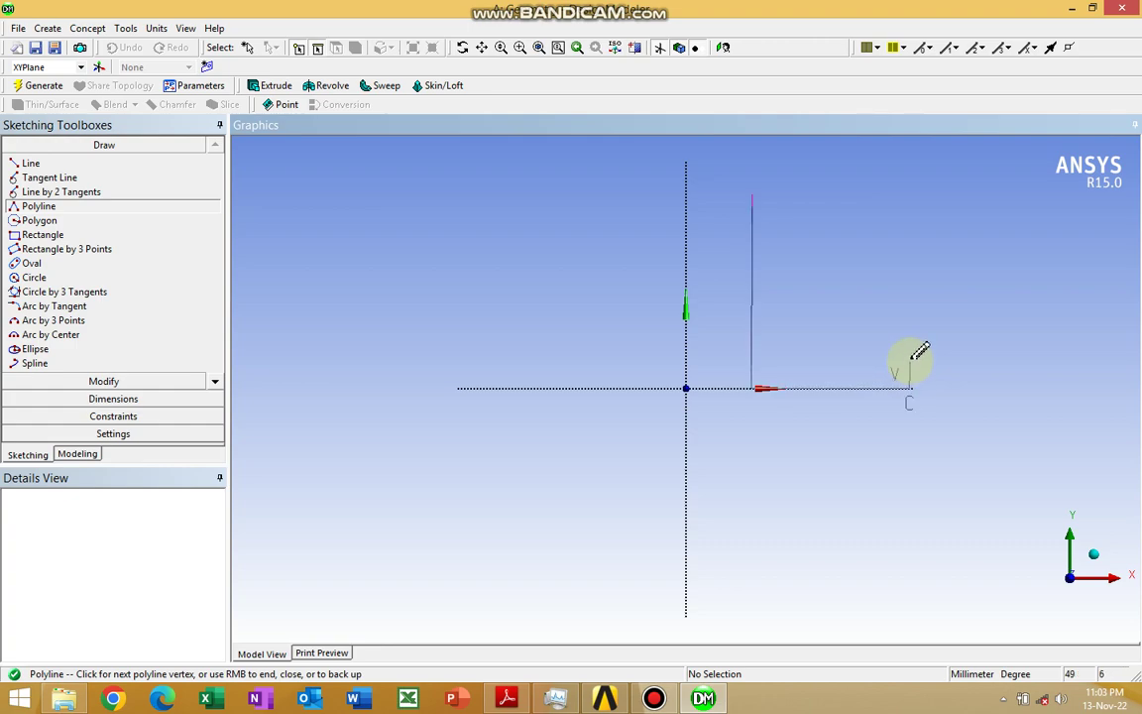
pyautogui.click(909, 360)
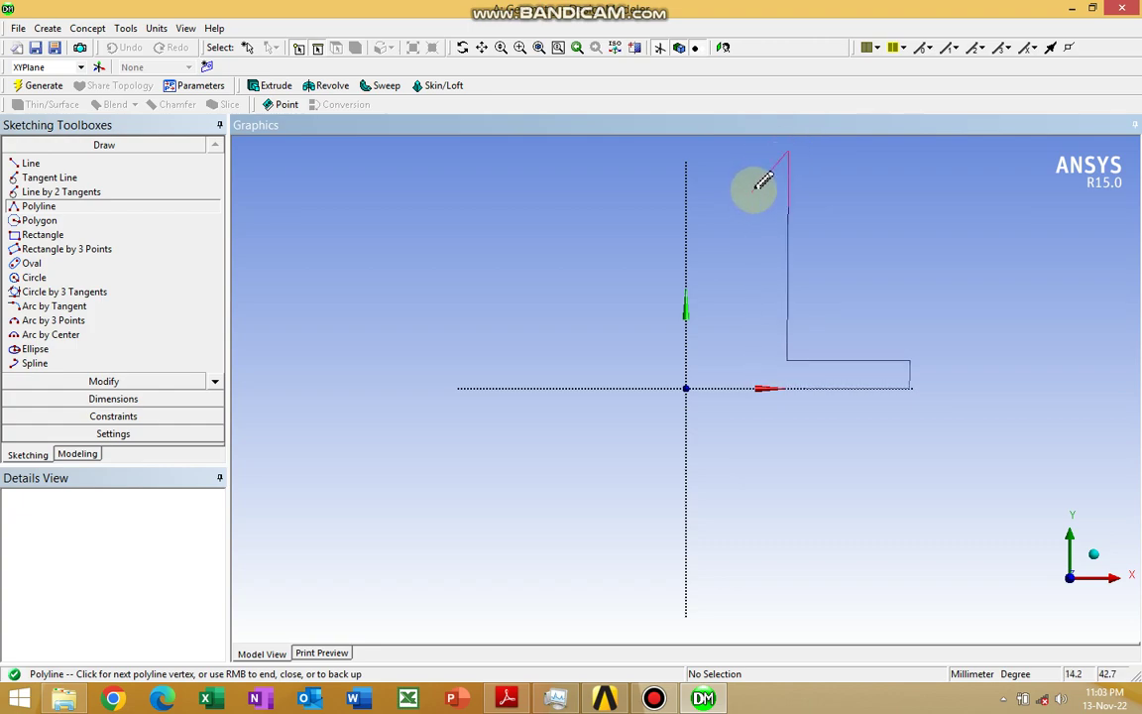
pyautogui.click(785, 154)
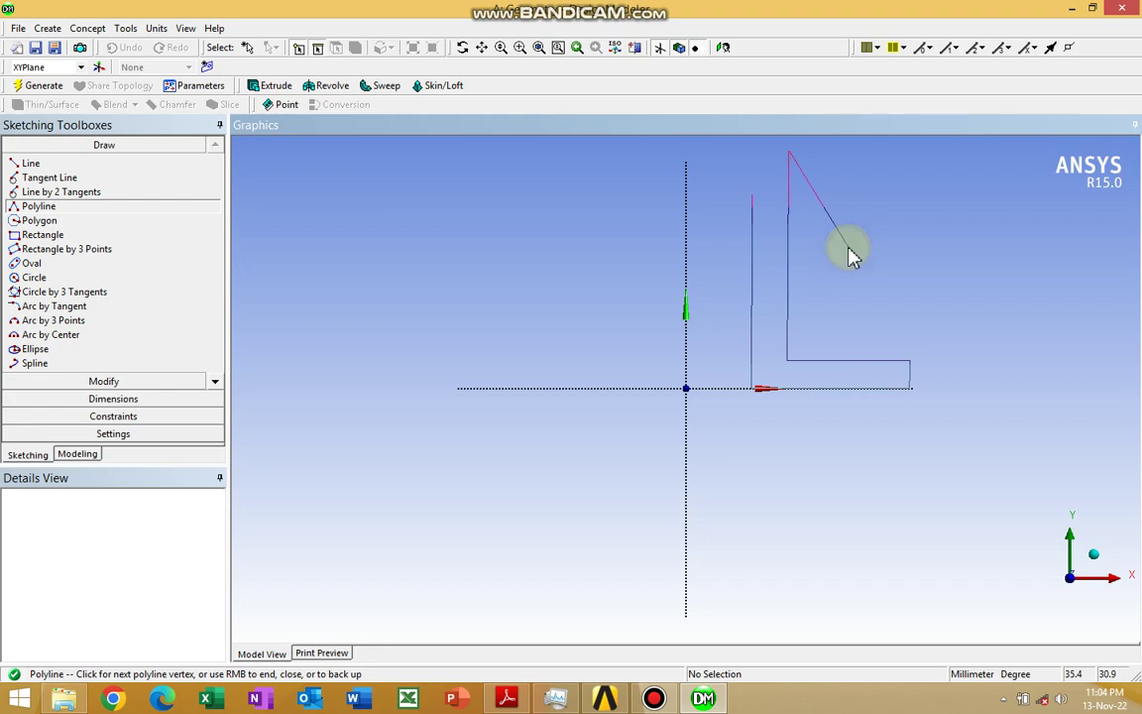
pyautogui.rightClick(851, 251)
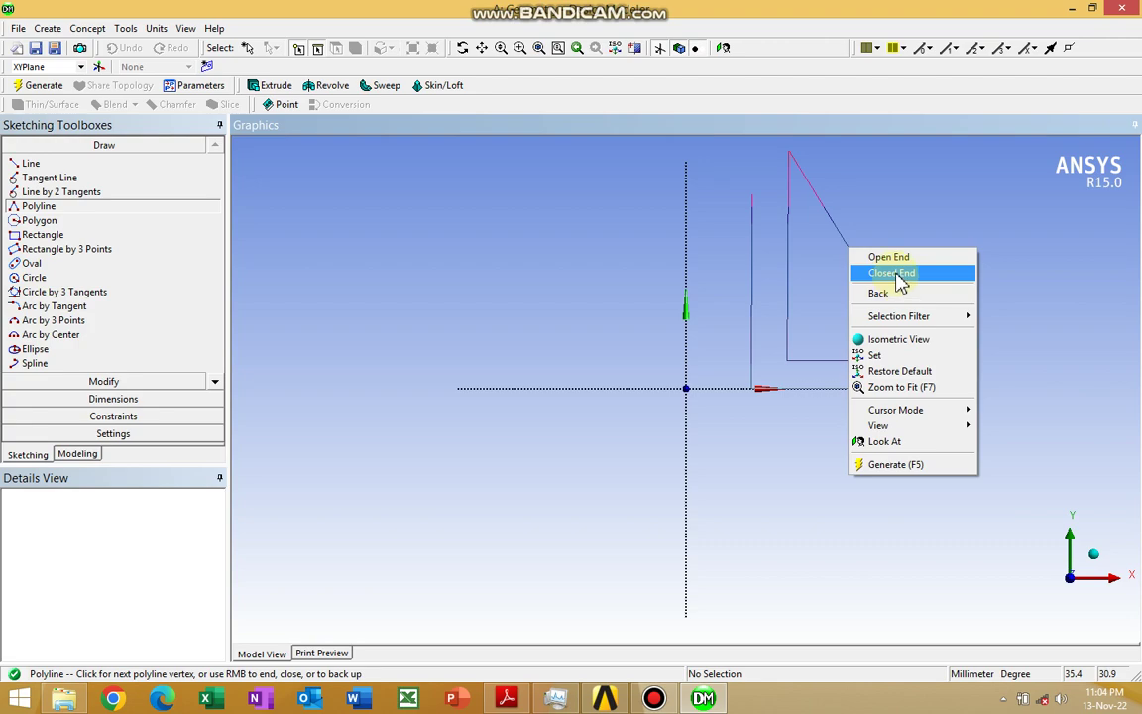
pyautogui.click(894, 273)
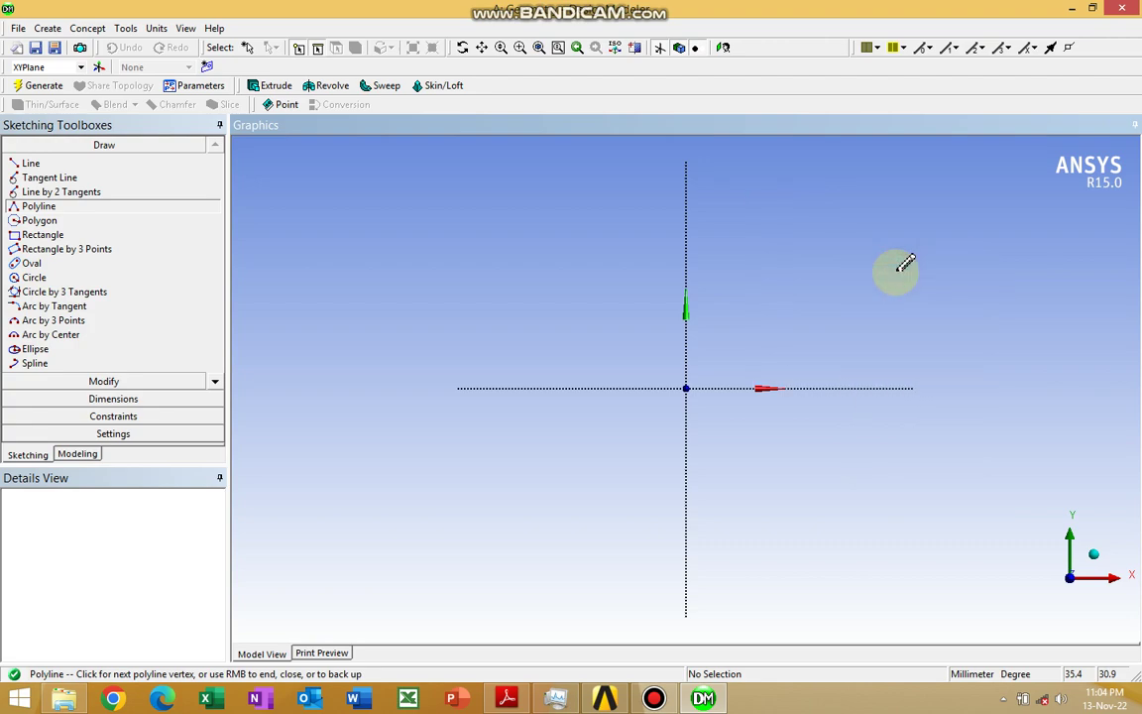
pyautogui.keyDown('ctrl'); pyautogui.moveTo(934, 281); pyautogui.dragTo(889, 339, button='middle'); pyautogui.keyUp('ctrl')
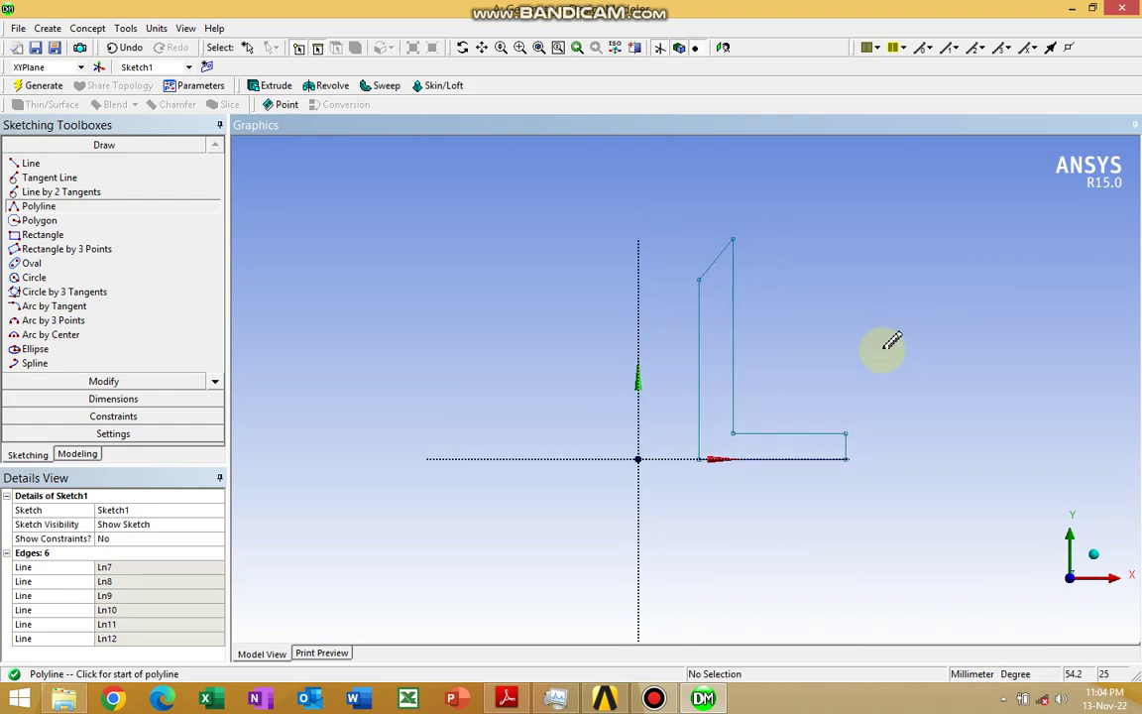
pyautogui.scroll(1, 891, 342)
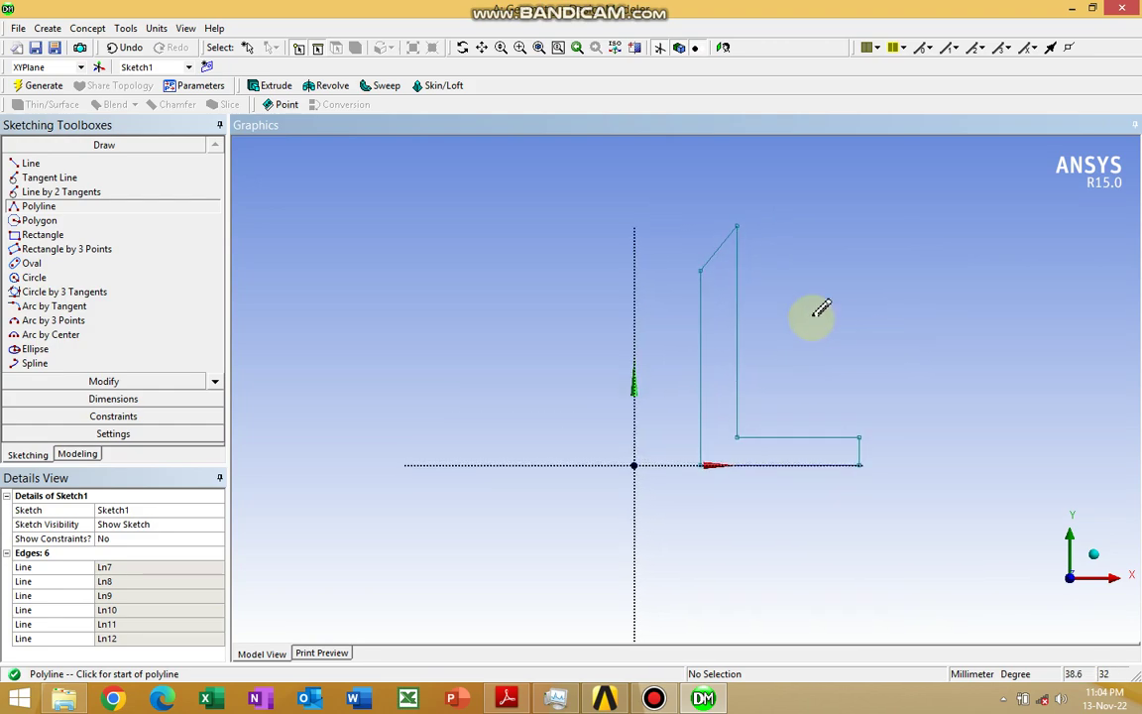
pyautogui.click(701, 270)
pyautogui.press('Escape')
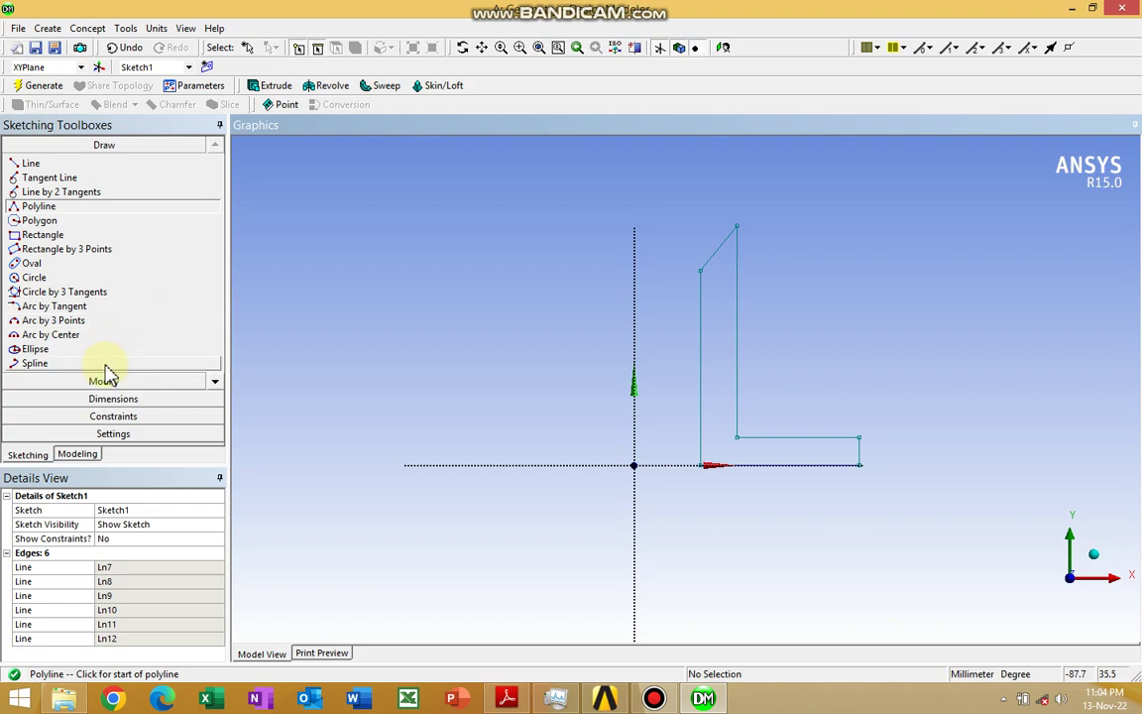
# - Apply a Horizontal constraint to the slanted top edge of the L-shaped profile
pyautogui.click(127, 419)
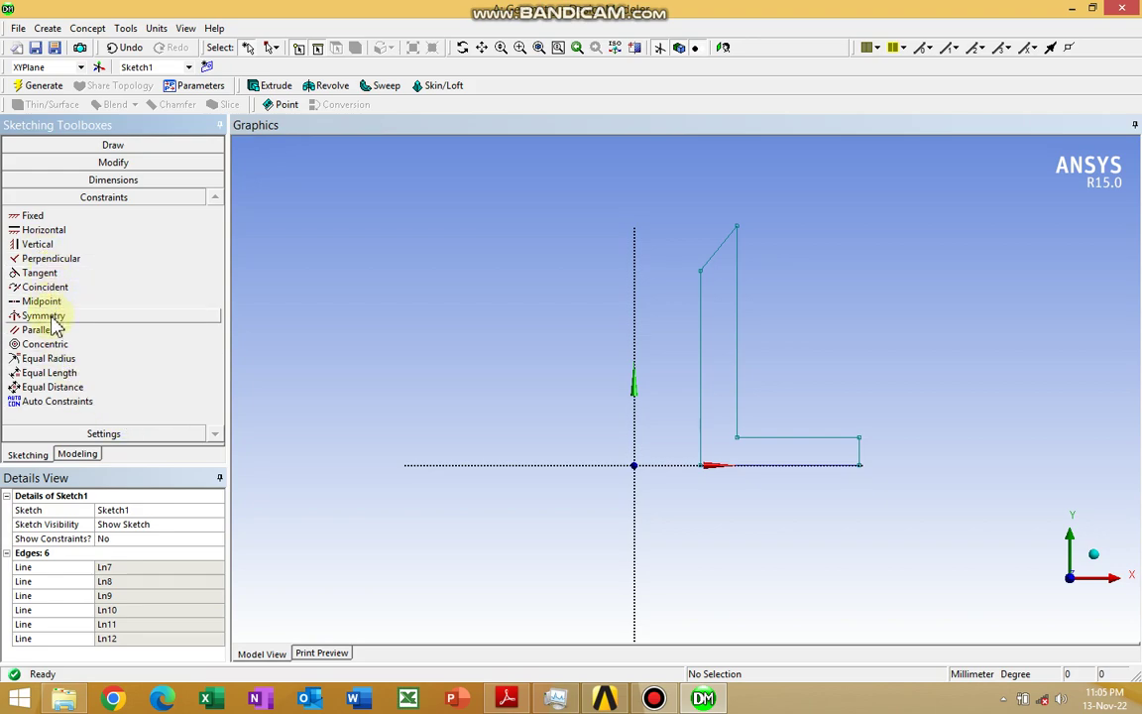
pyautogui.click(45, 229)
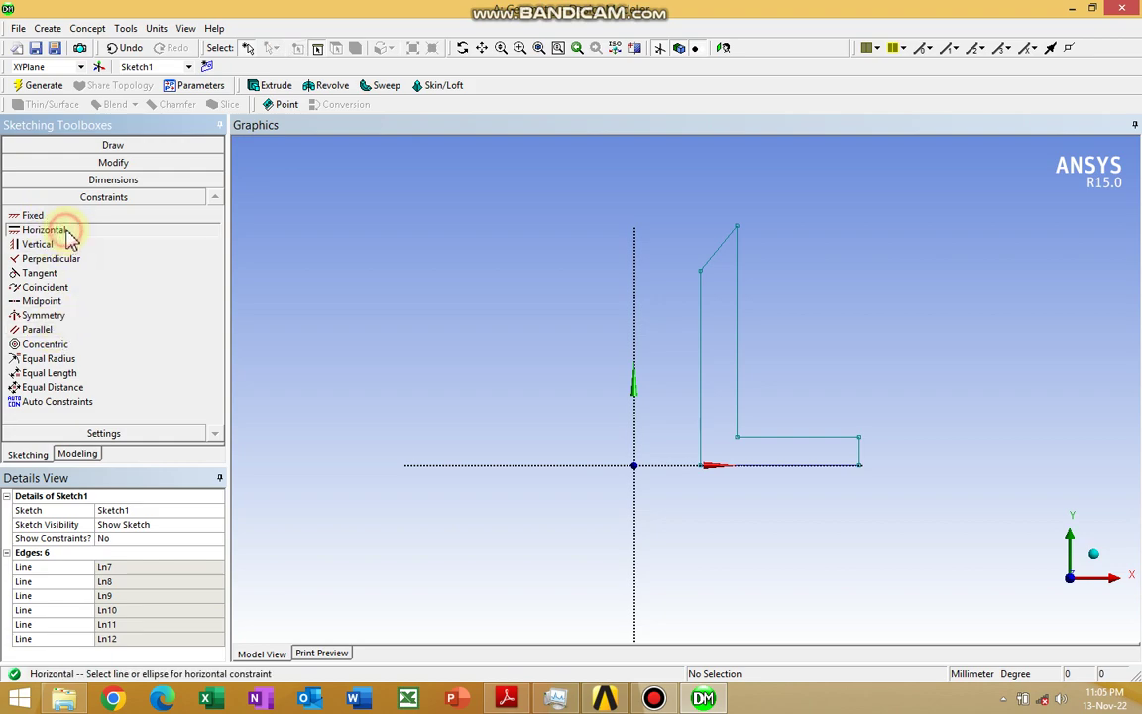
pyautogui.click(722, 260)
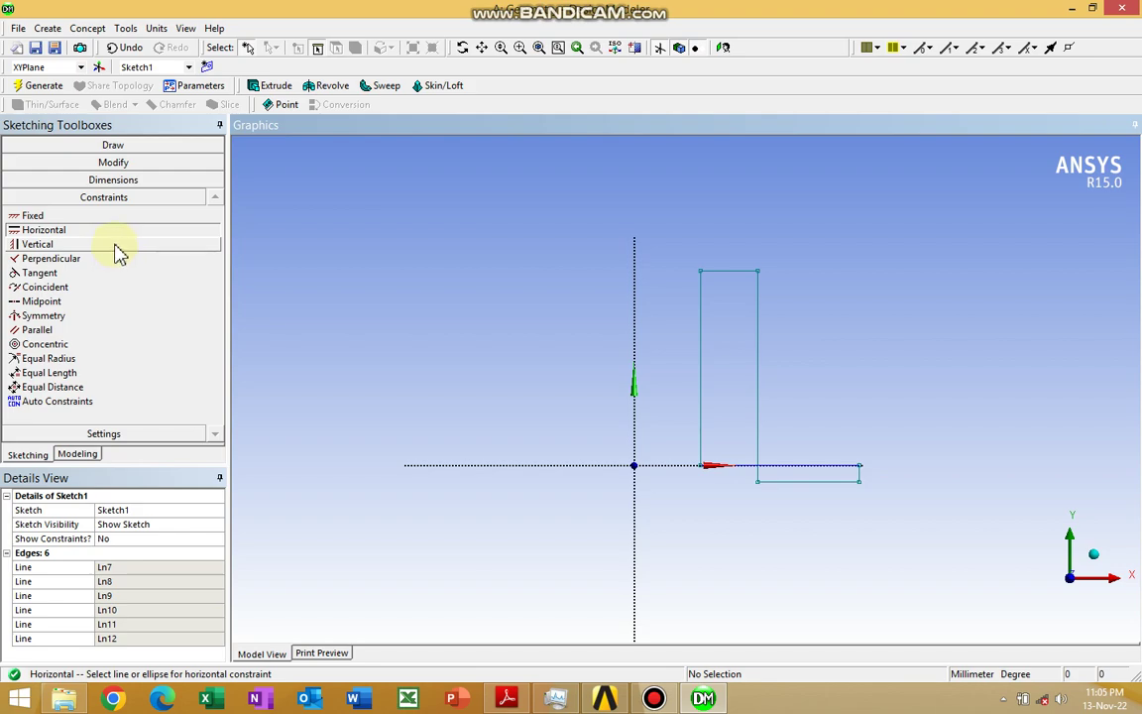
# - Use the Drag tool to move the foot's inner horizontal edge above the X axis, to about 7 mm high
pyautogui.click(130, 163)
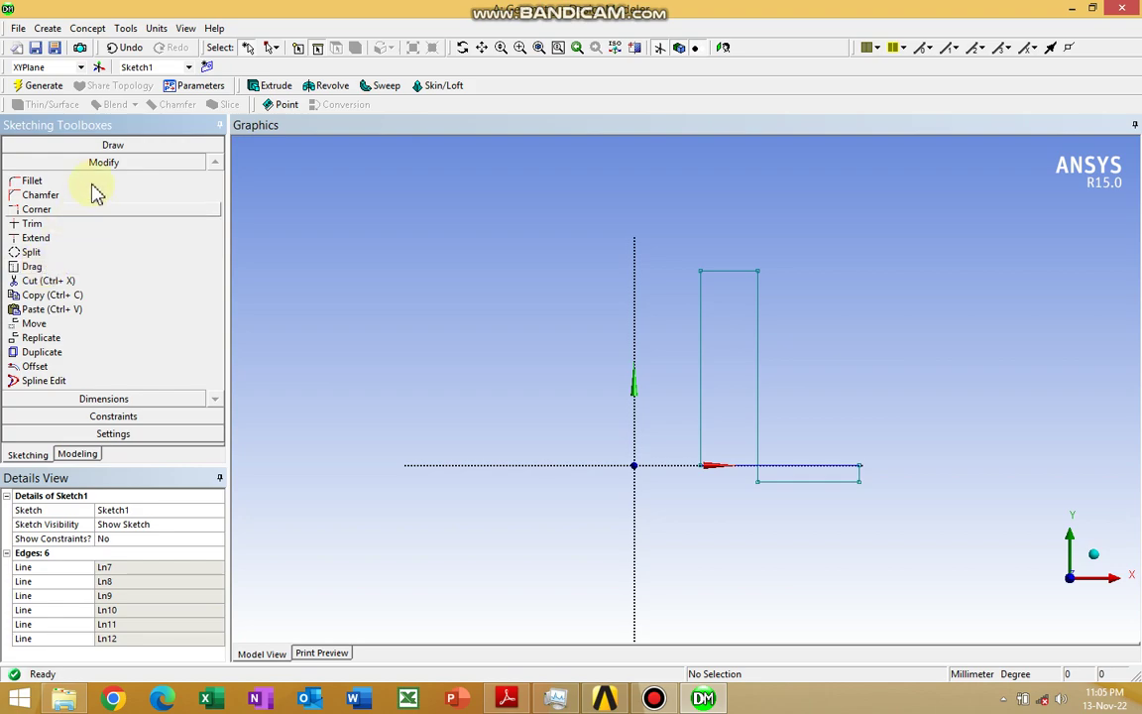
pyautogui.click(39, 266)
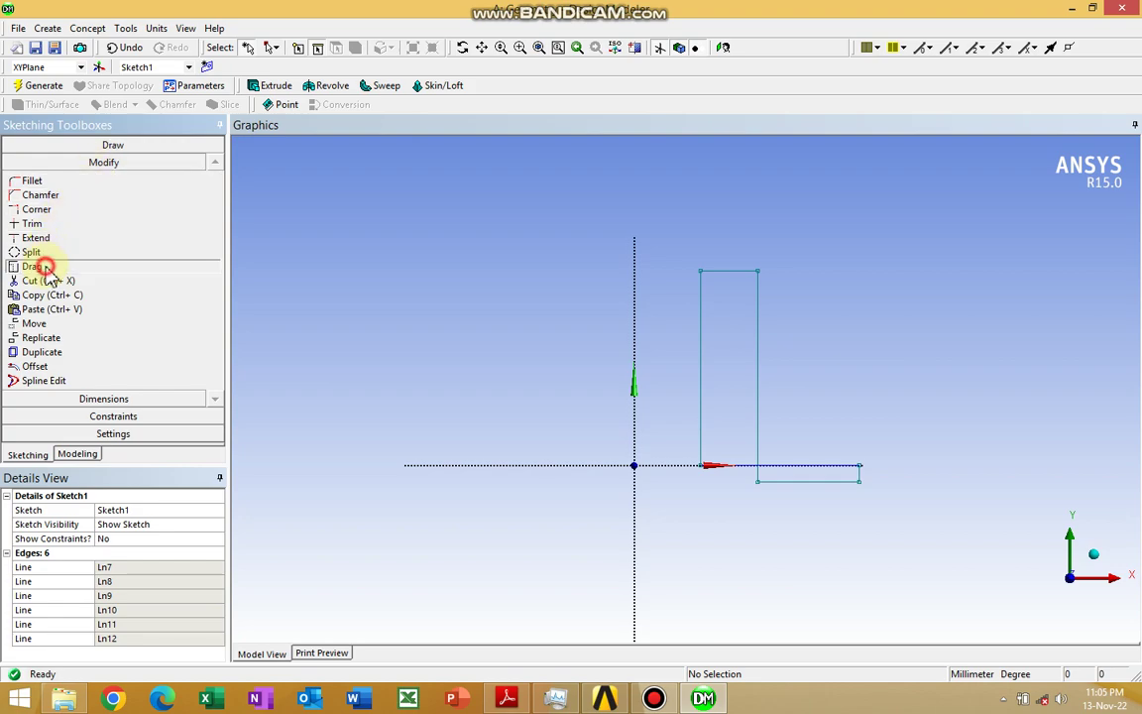
pyautogui.click(825, 482)
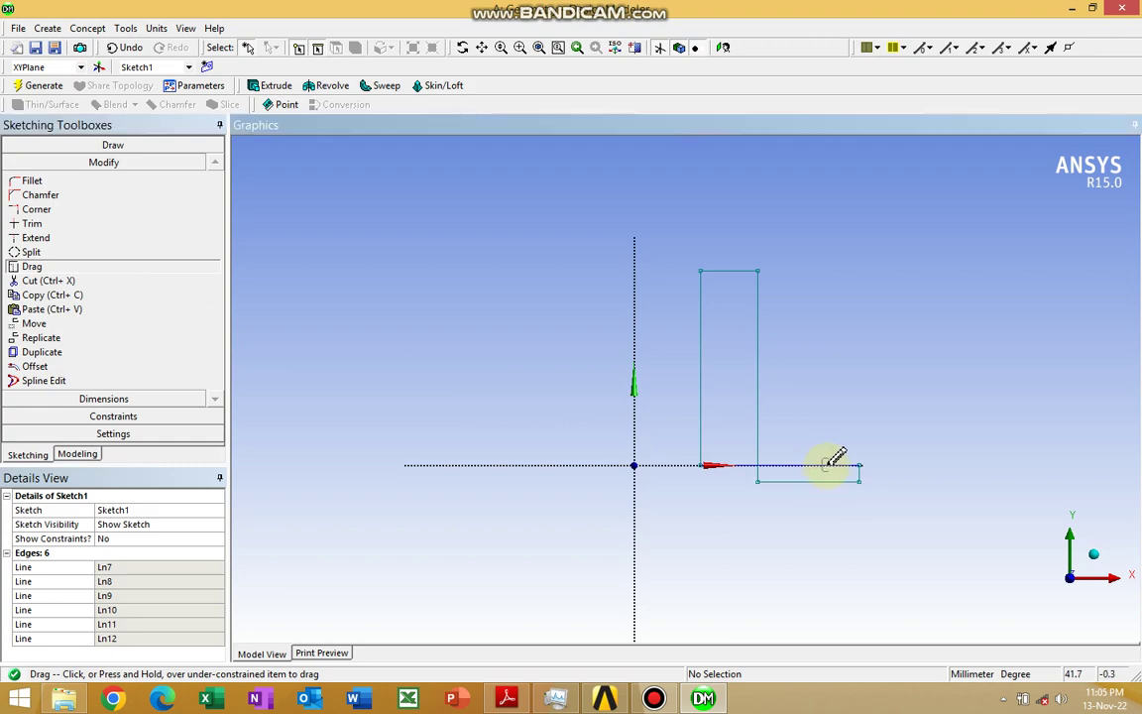
pyautogui.moveTo(832, 476); pyautogui.dragTo(819, 422)
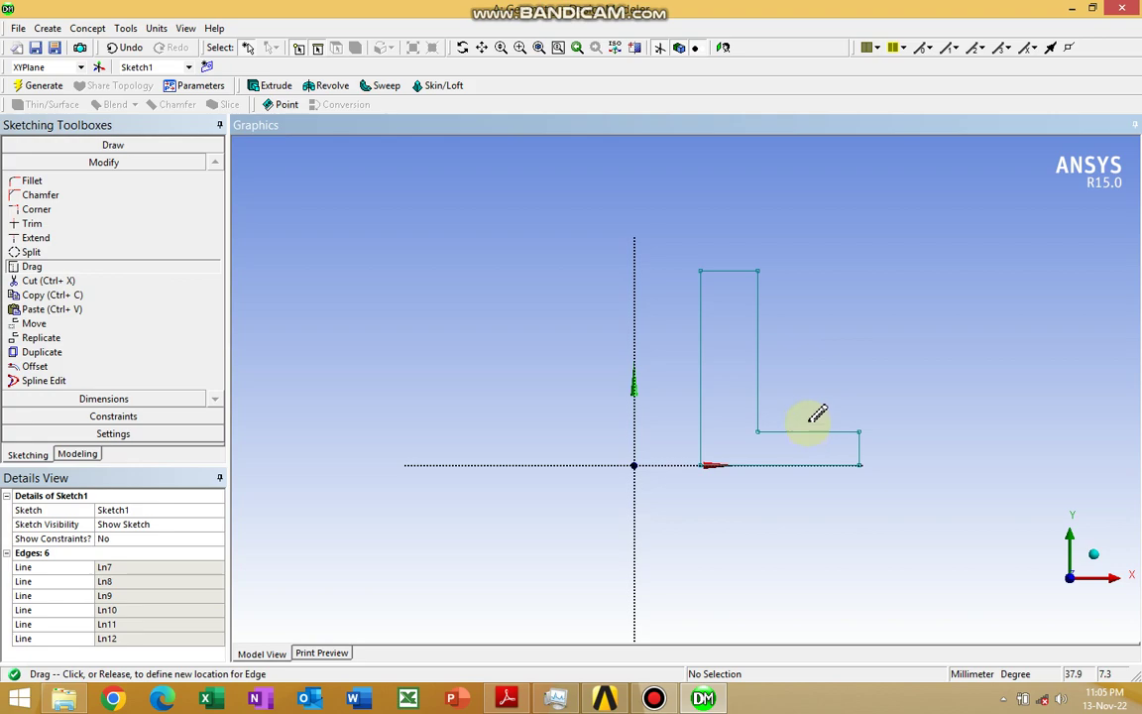
# - Move the inner vertical edge of the L-shaped profile toward the outer one, to about X 22 mm
pyautogui.click(754, 334)
pyautogui.click(757, 326)
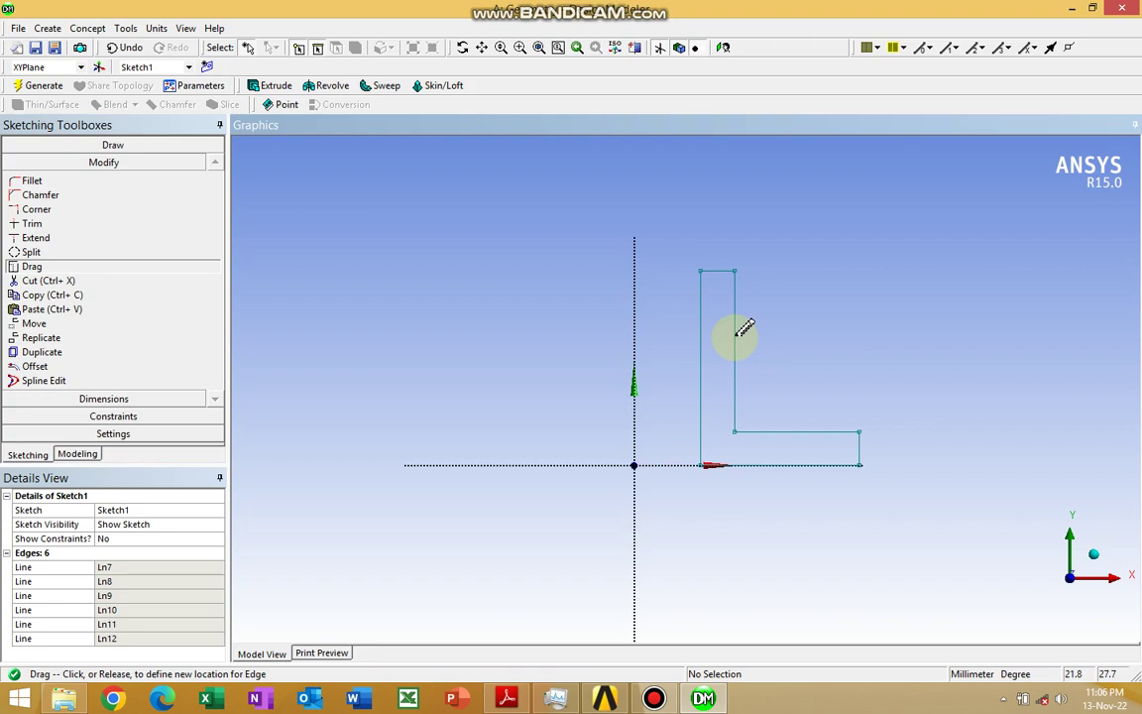
pyautogui.click(739, 335)
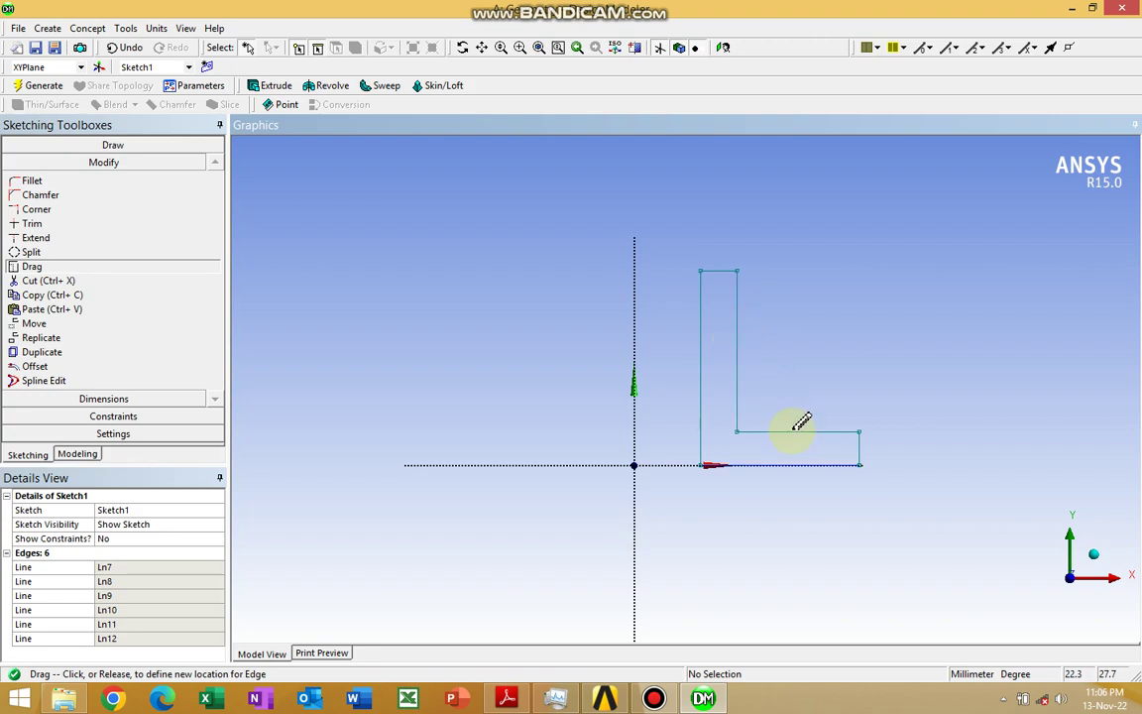
# - Lower the foot's upper edge slightly to about 6 mm and raise the profile's top edge to about 47 mm
pyautogui.click(803, 432)
pyautogui.click(807, 430)
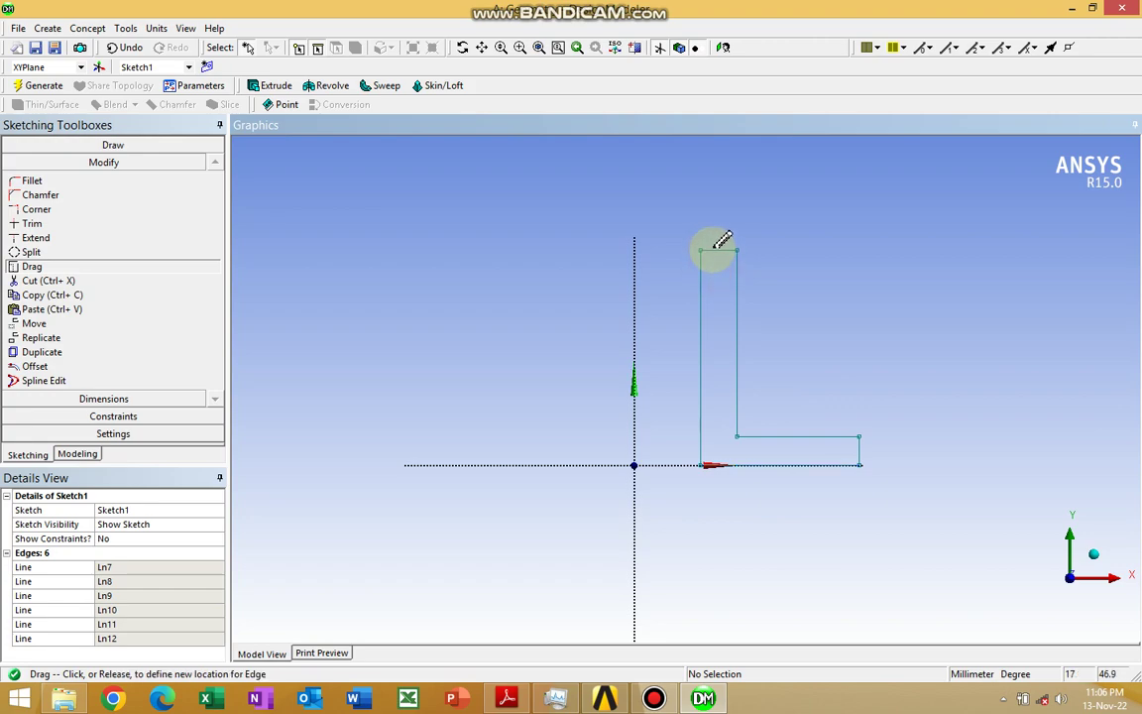
pyautogui.click(715, 247)
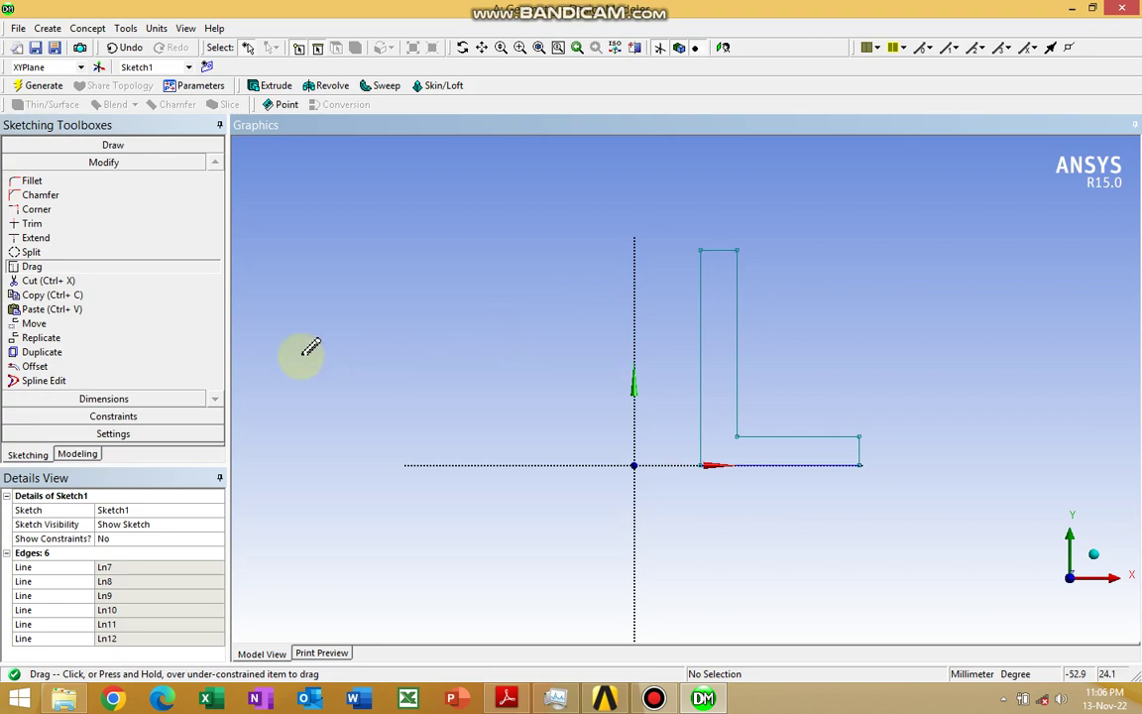
# - Dimension the outer vertical edge of the L-shaped profile and set its length to 50 mm
pyautogui.click(139, 400)
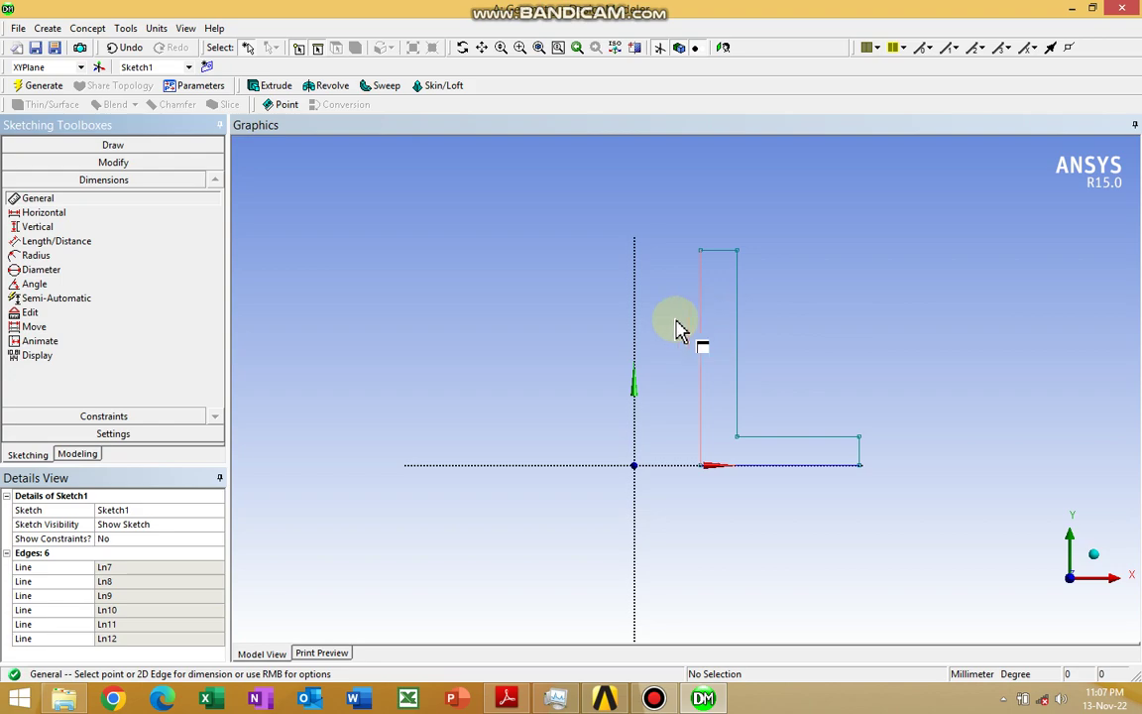
pyautogui.click(139, 200)
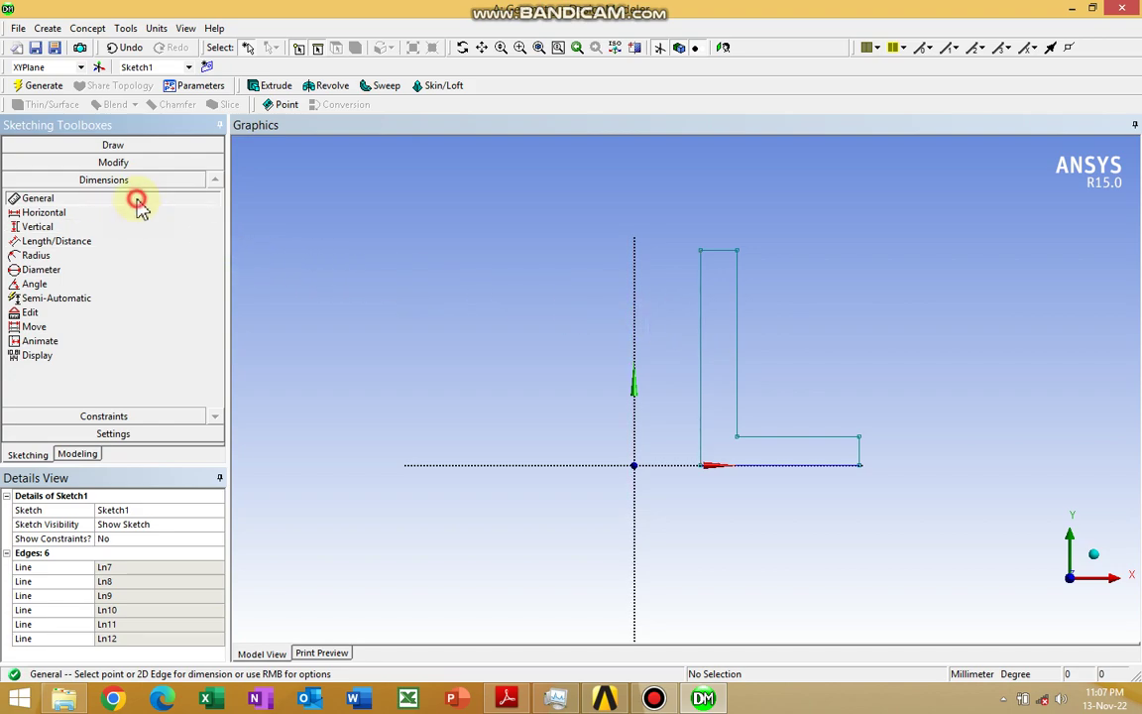
pyautogui.click(700, 334)
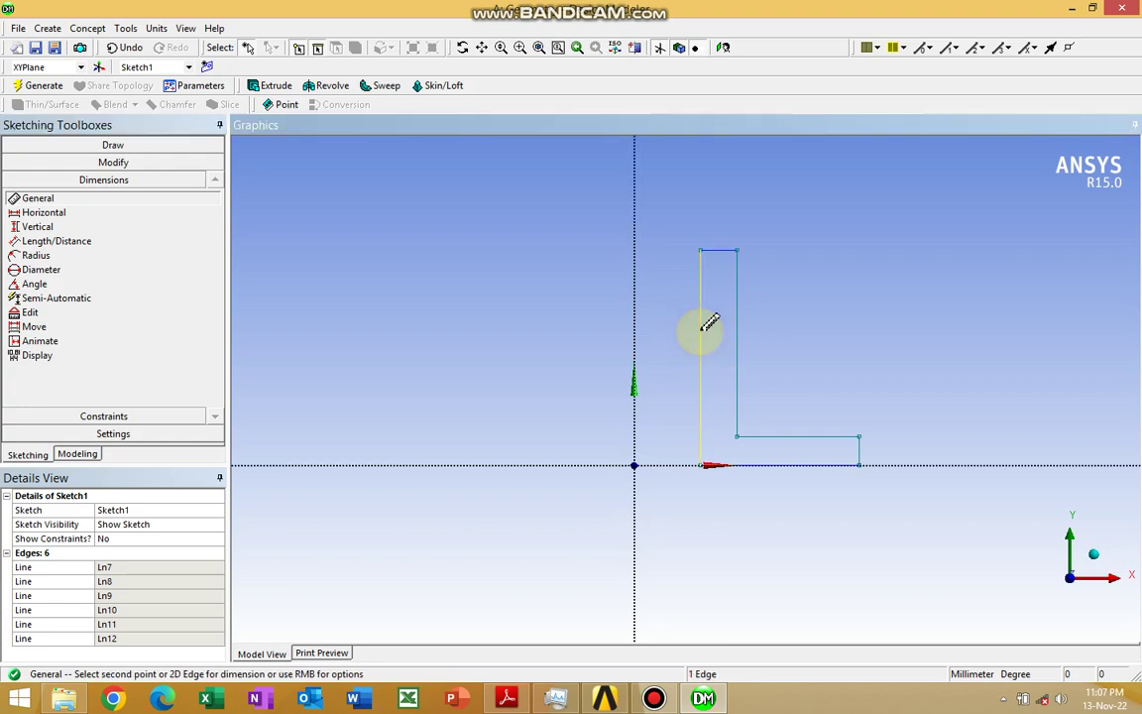
pyautogui.click(678, 329)
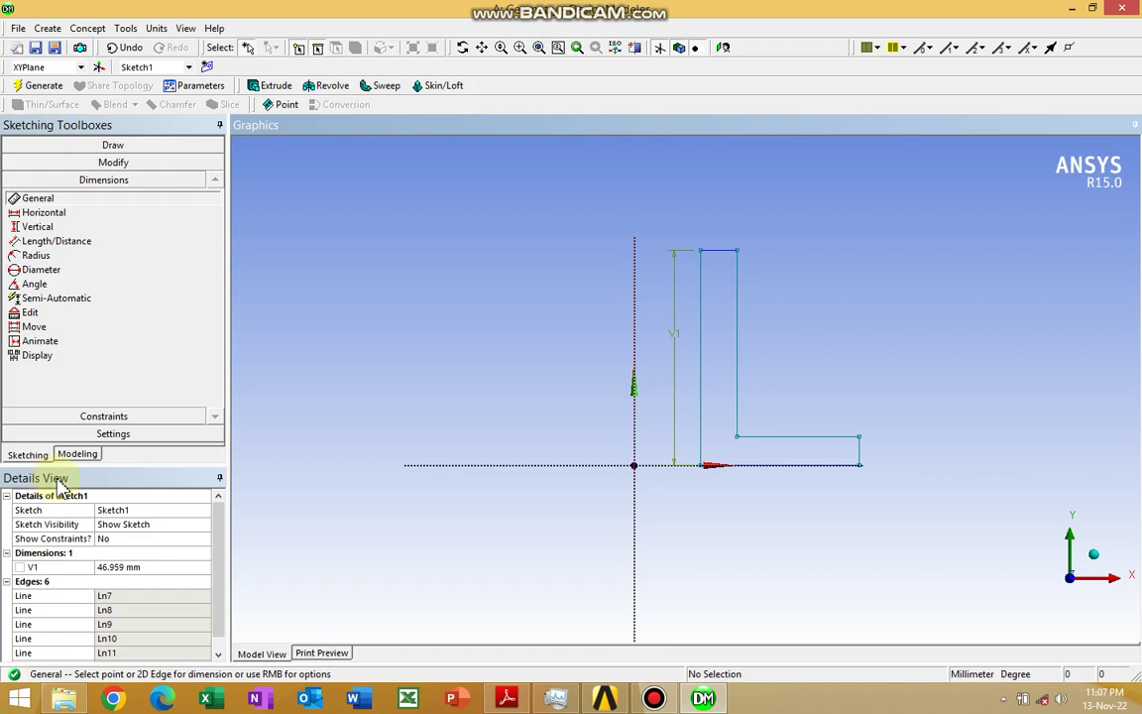
pyautogui.click(139, 569)
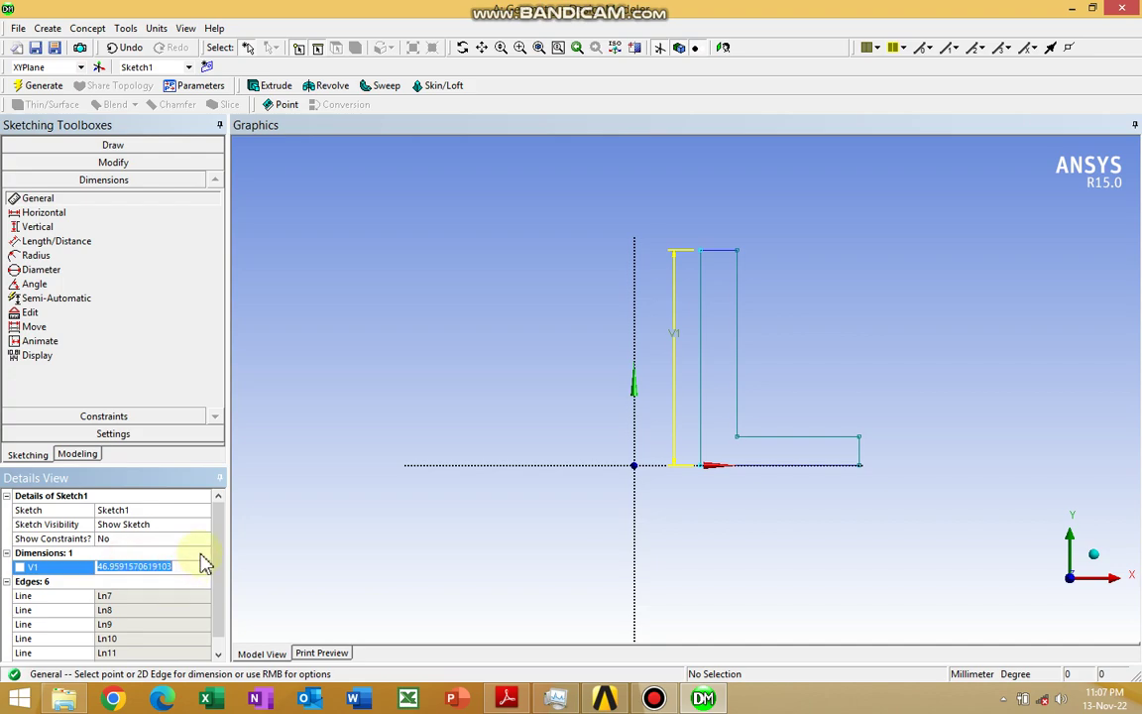
pyautogui.write('5')
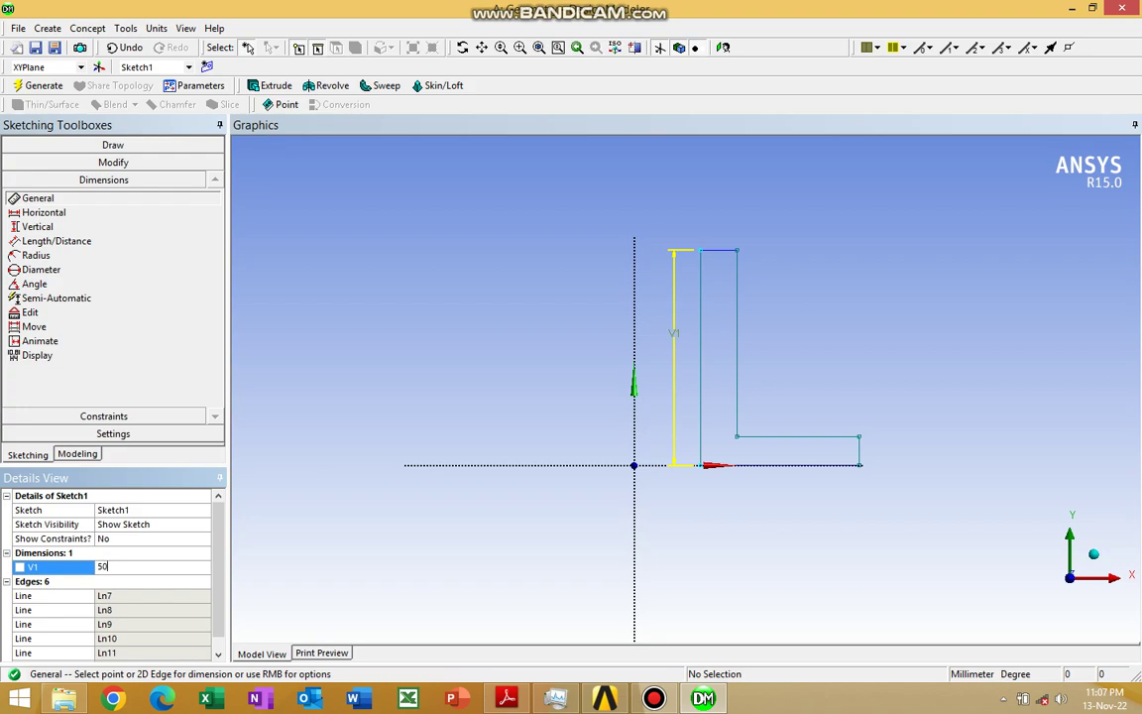
pyautogui.write('0')
pyautogui.press('Return')
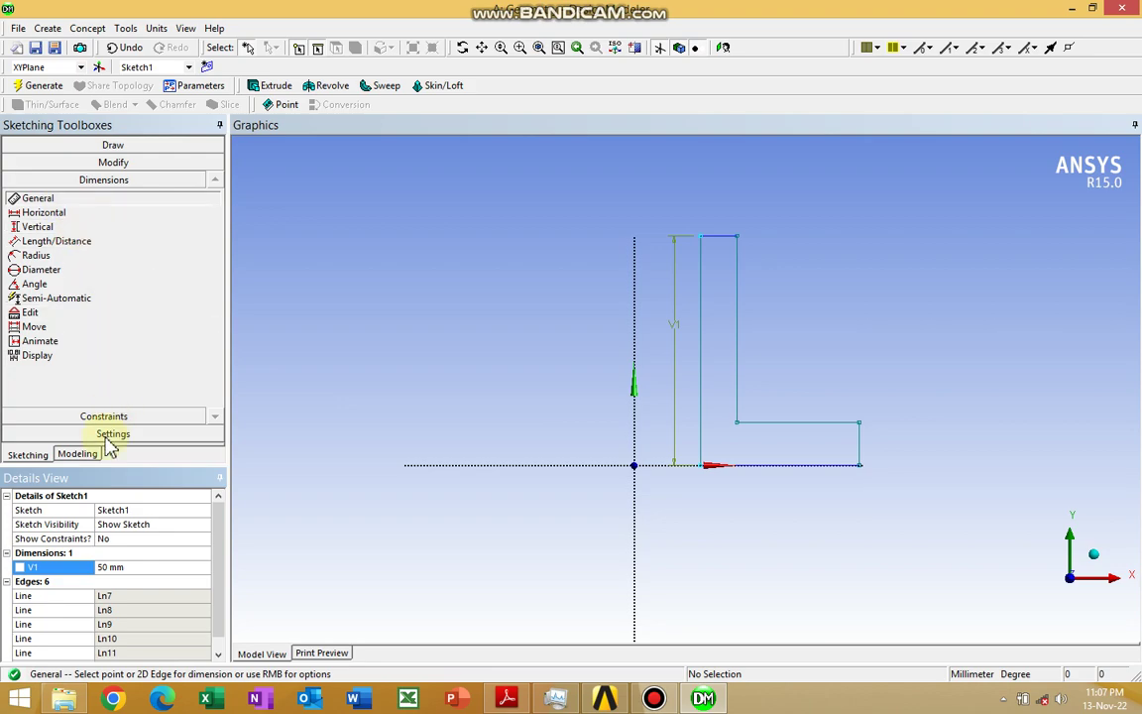
# - Dimension the bottom edge of the profile along the X axis and set its length to 34 mm
pyautogui.click(805, 465)
pyautogui.click(803, 477)
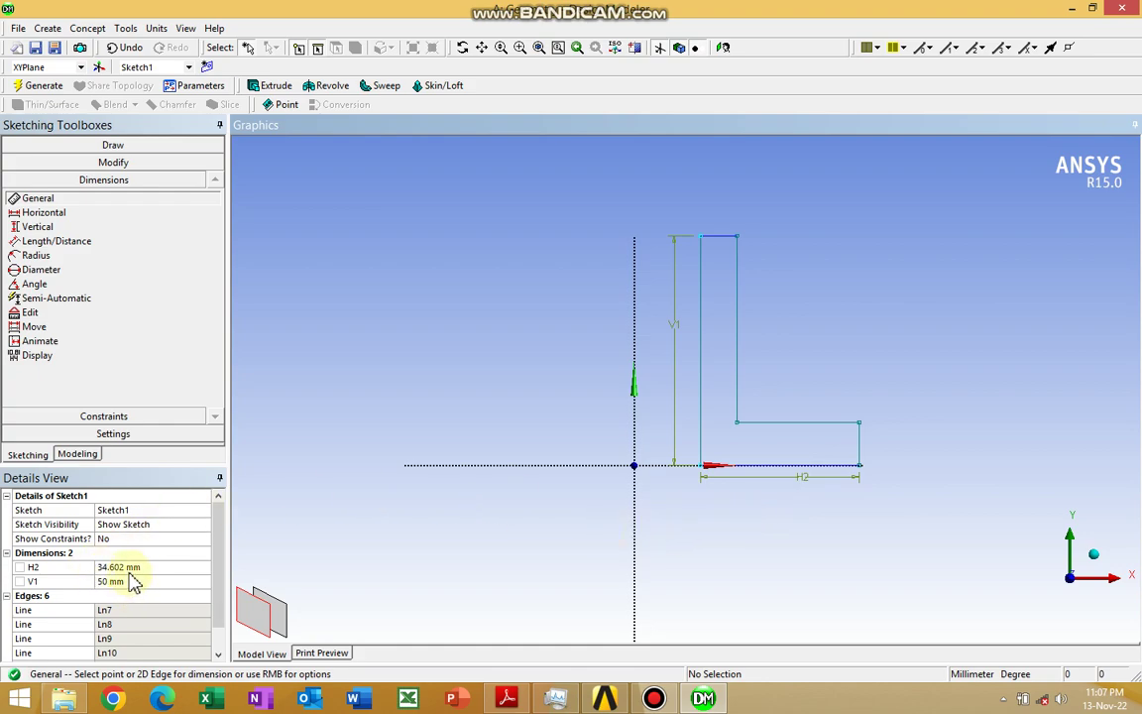
pyautogui.click(127, 566)
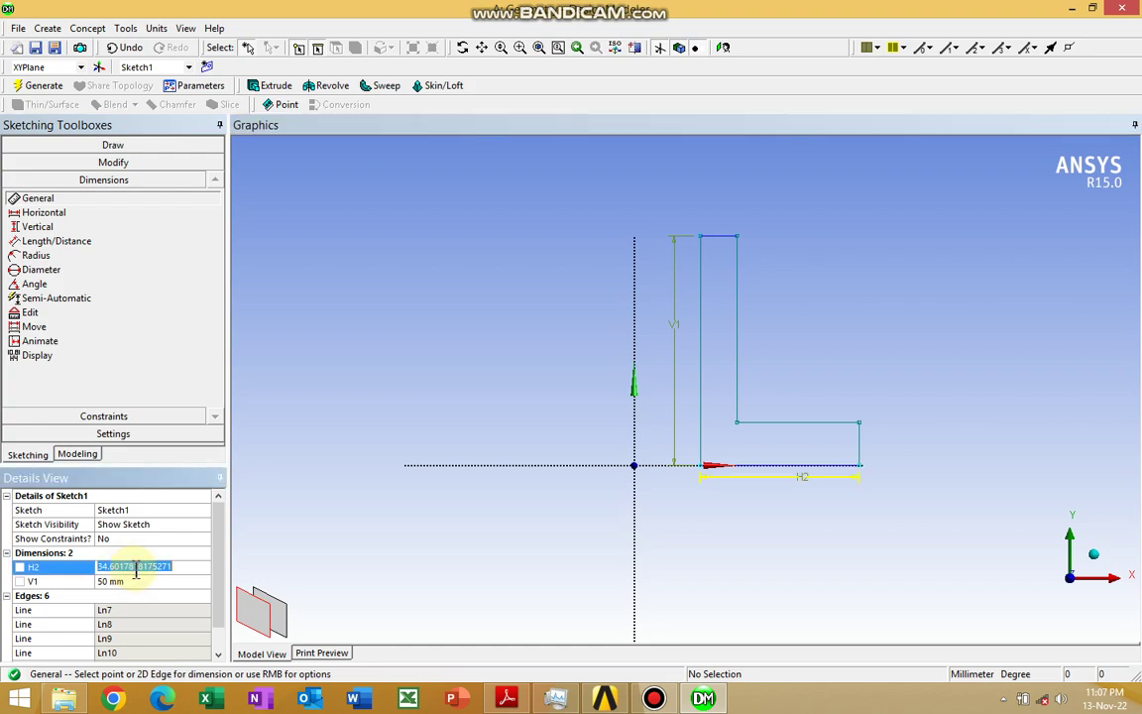
pyautogui.write('34')
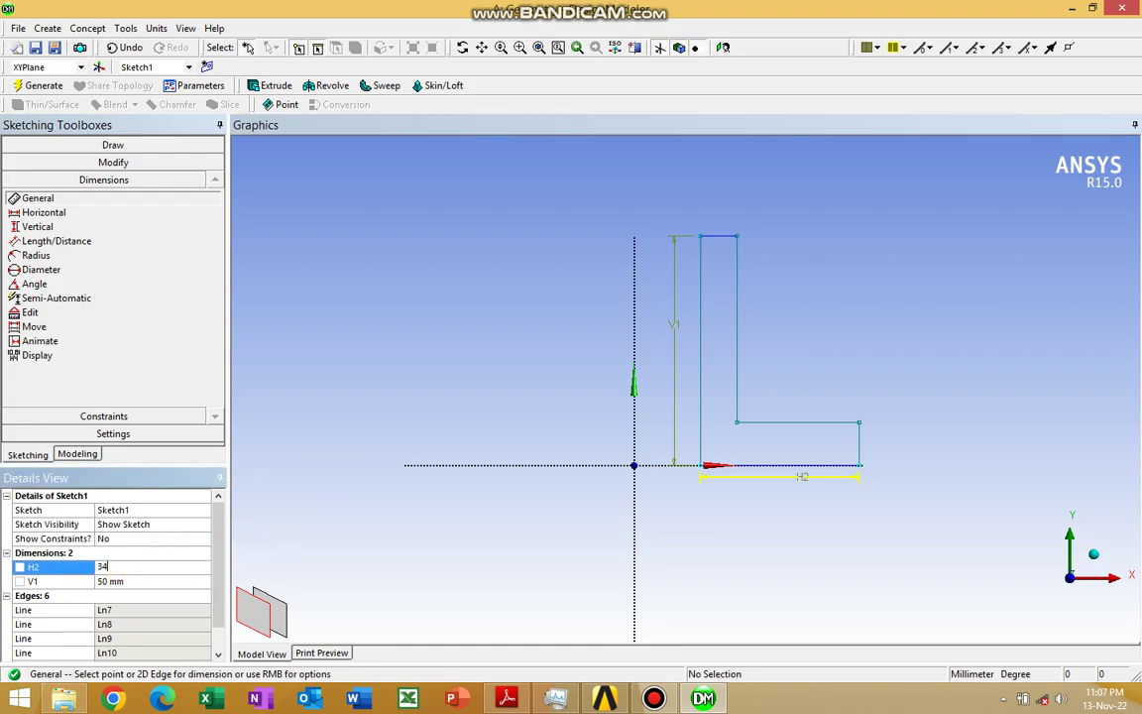
pyautogui.press('Return')
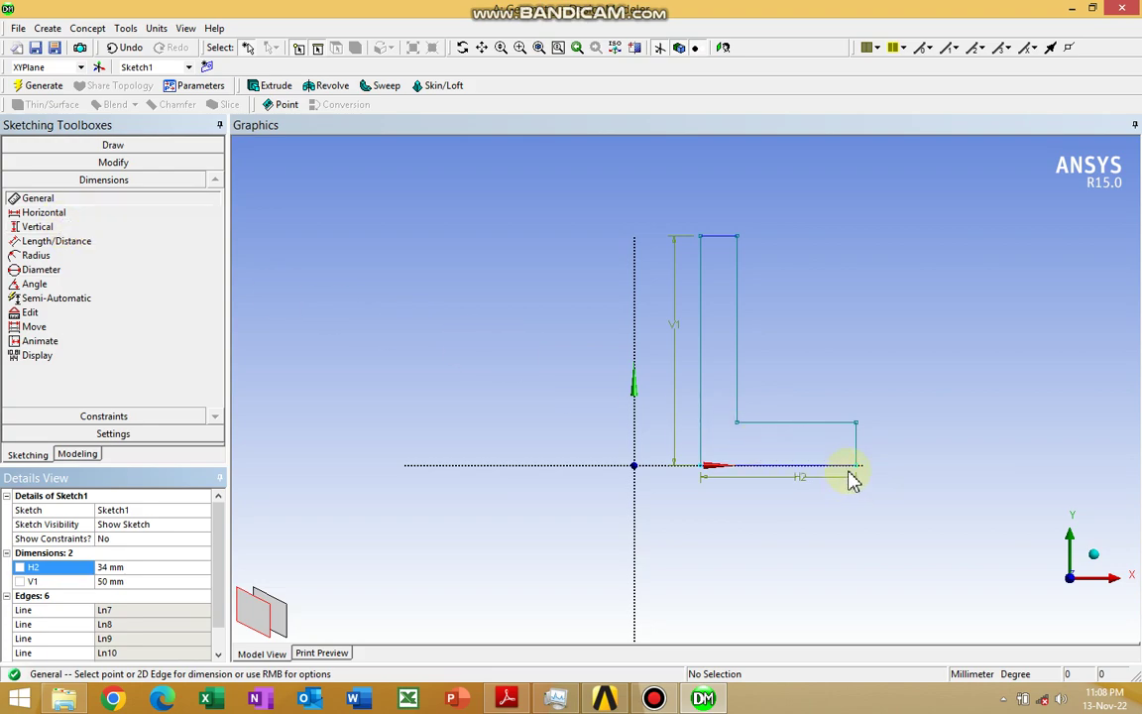
# - Dimension the short vertical edge at the end of the foot and set its height to 7 mm
pyautogui.click(858, 436)
pyautogui.click(879, 438)
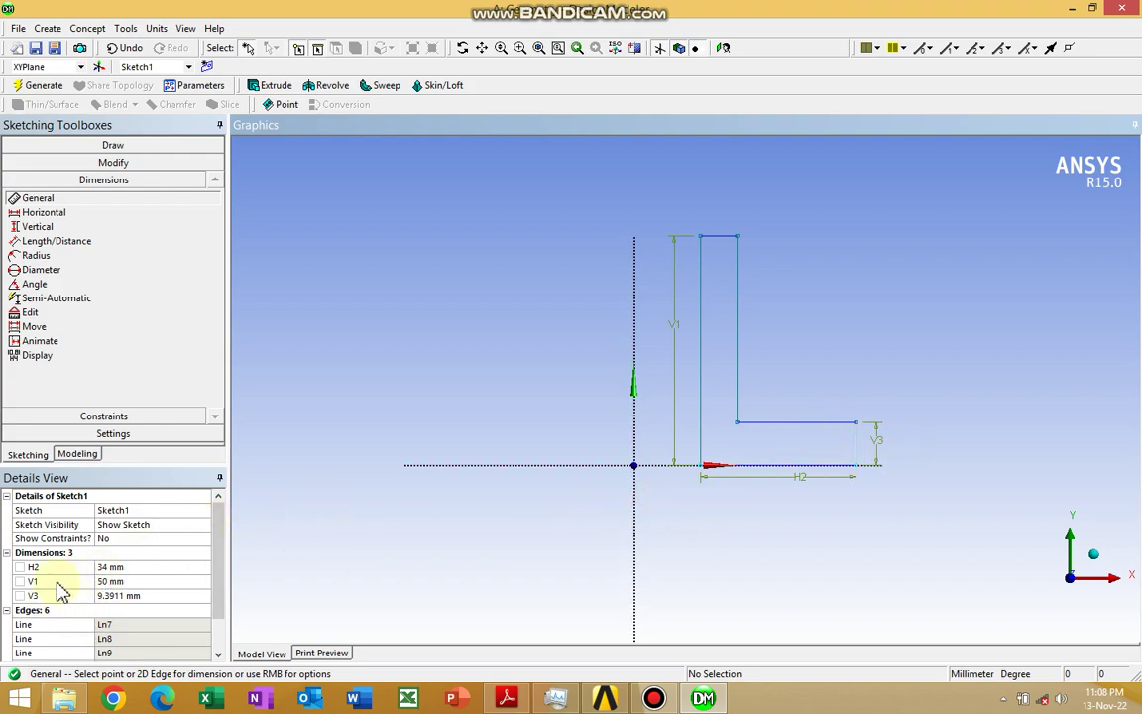
pyautogui.click(117, 596)
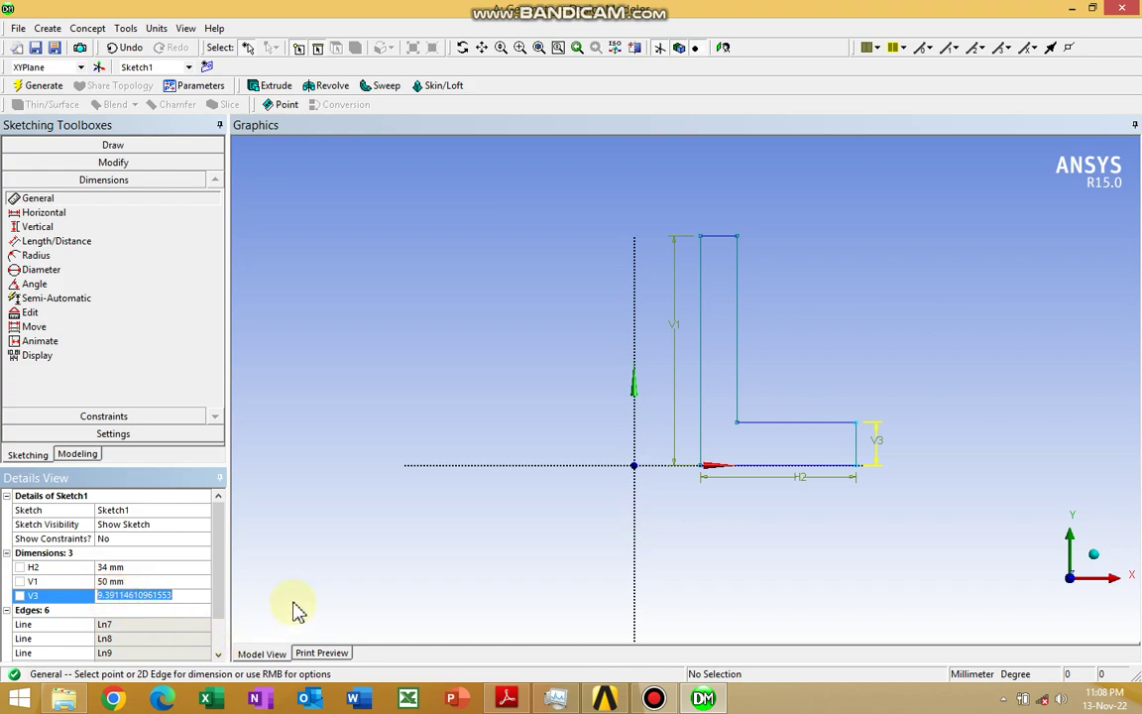
pyautogui.write('7')
pyautogui.press('Return')
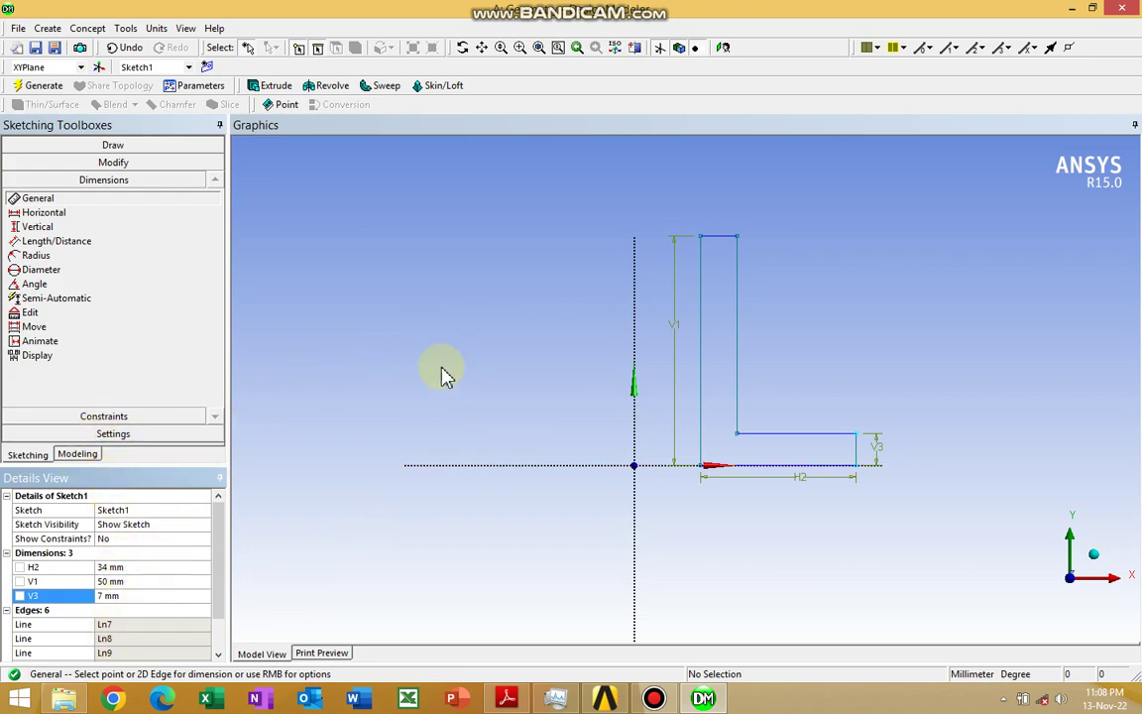
pyautogui.click(737, 335)
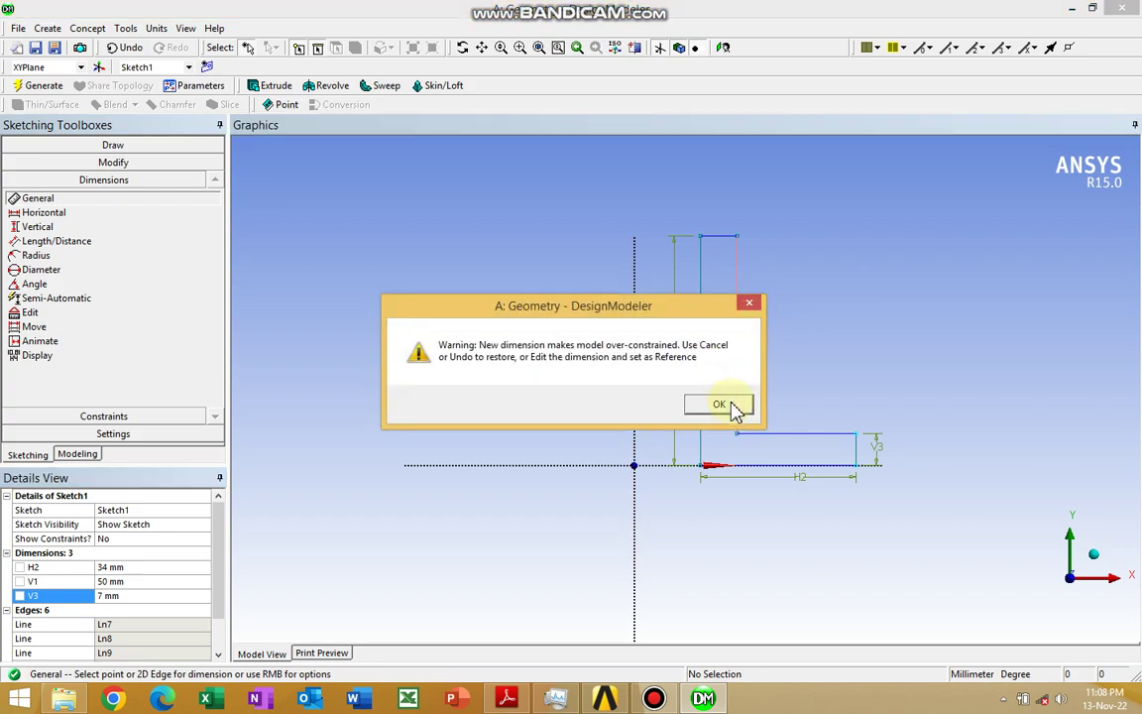
pyautogui.click(730, 404)
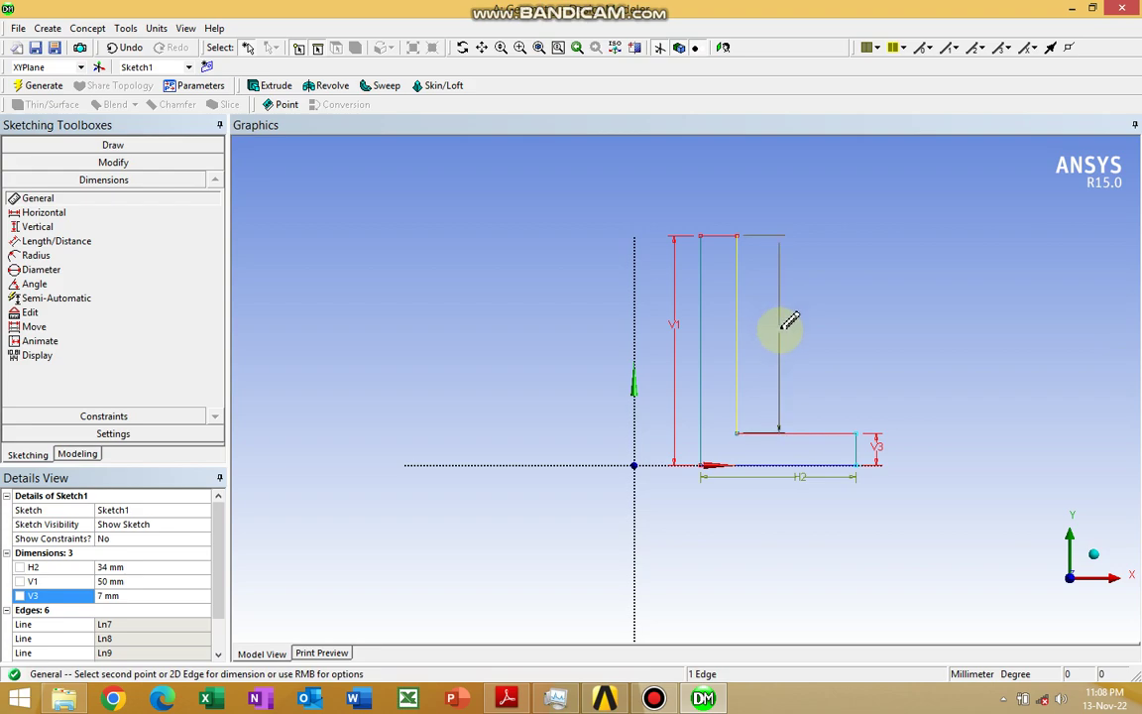
pyautogui.rightClick(793, 306)
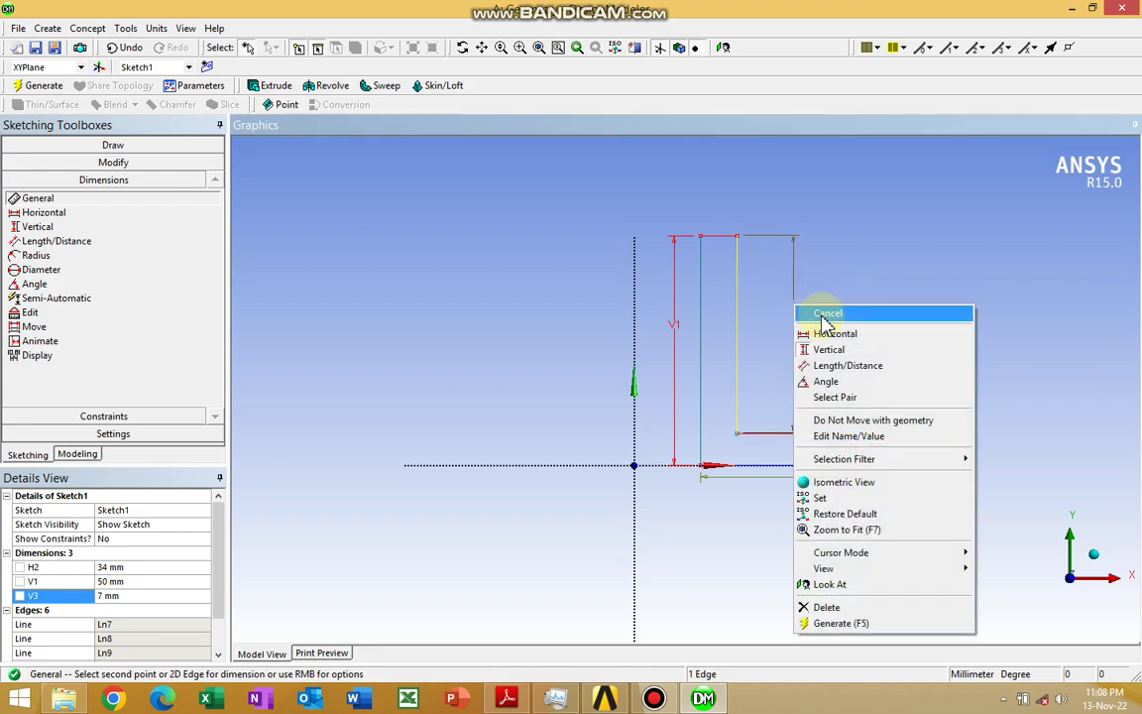
pyautogui.click(828, 313)
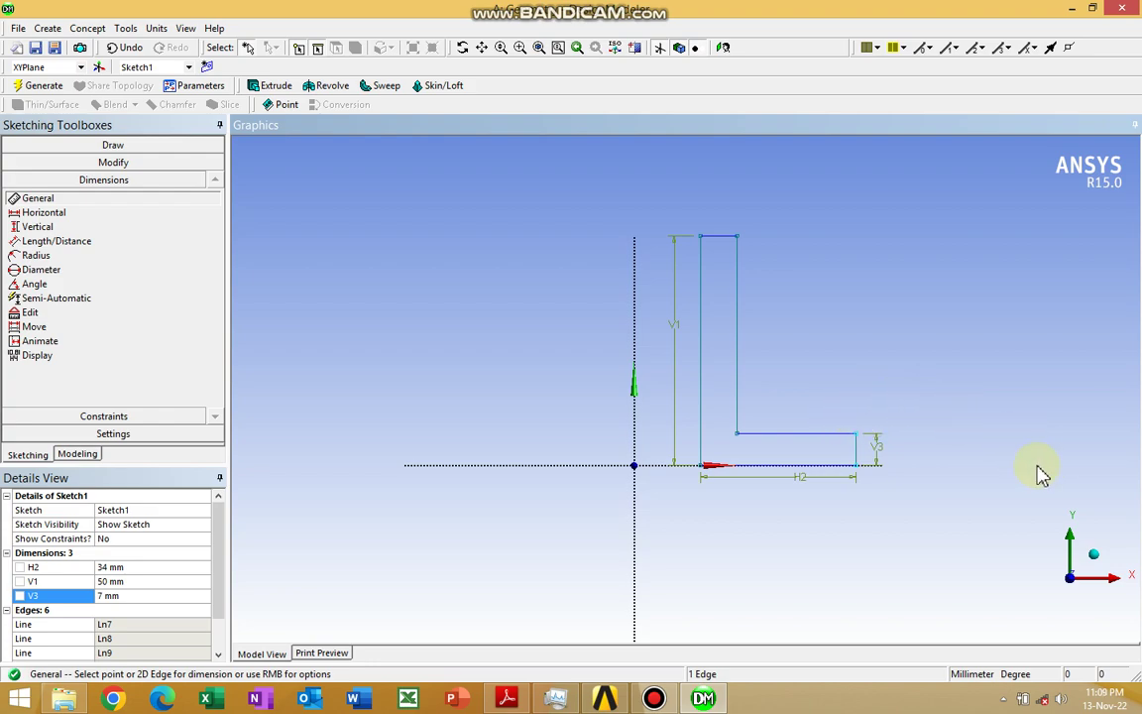
# - Extrude the L-shaped sketch 30 mm along its normal as Add Material and generate the body in isometric view
pyautogui.click(1094, 556)
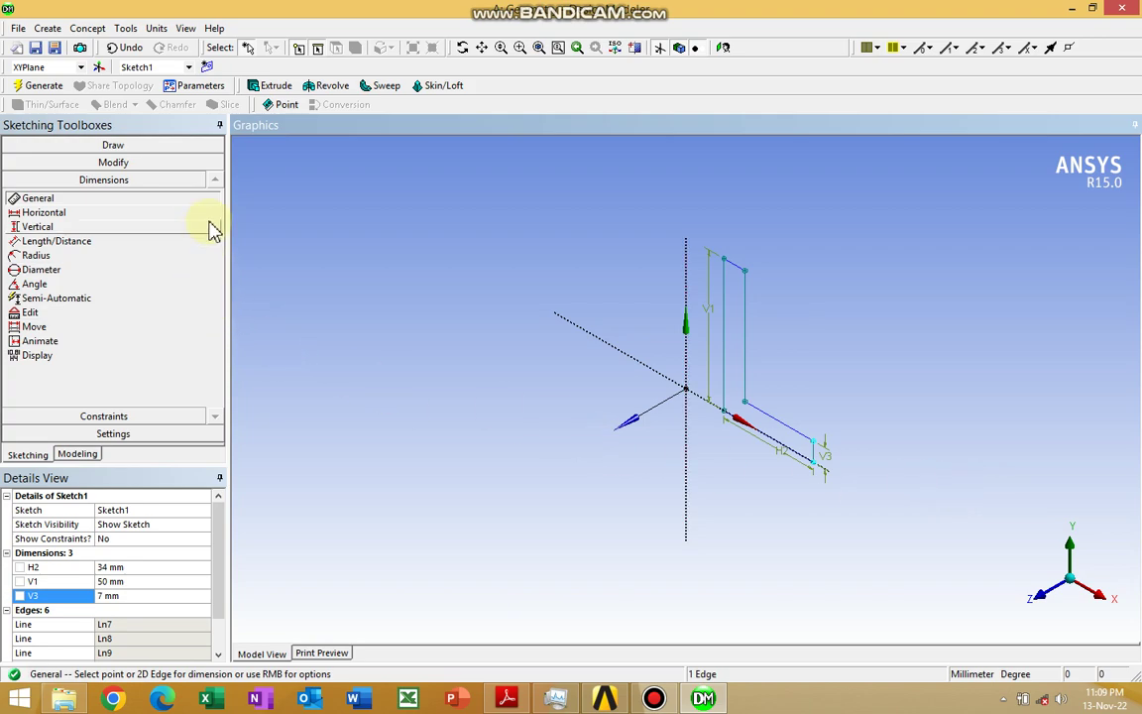
pyautogui.click(273, 86)
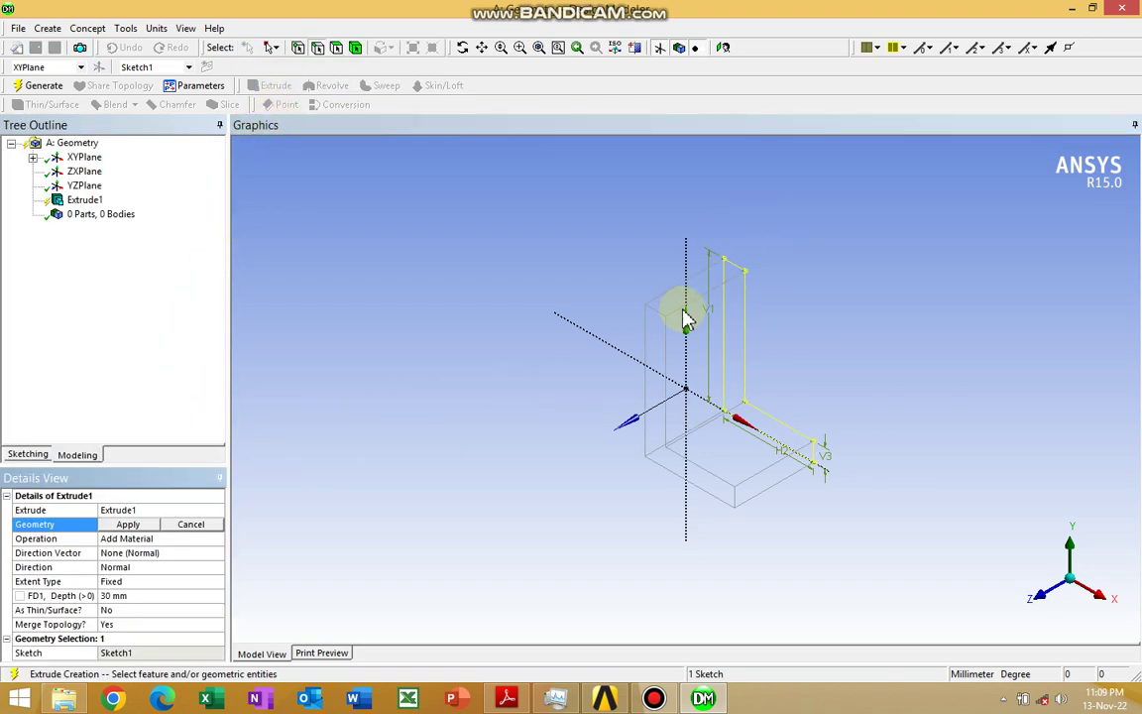
pyautogui.click(781, 478)
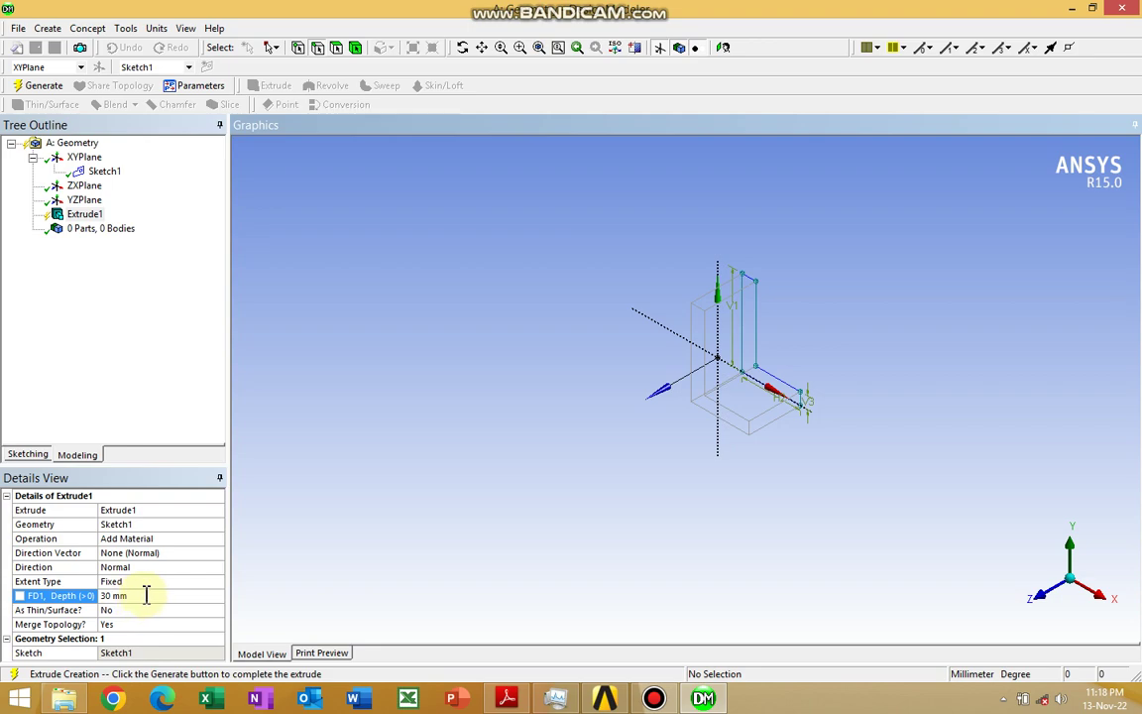
pyautogui.click(36, 87)
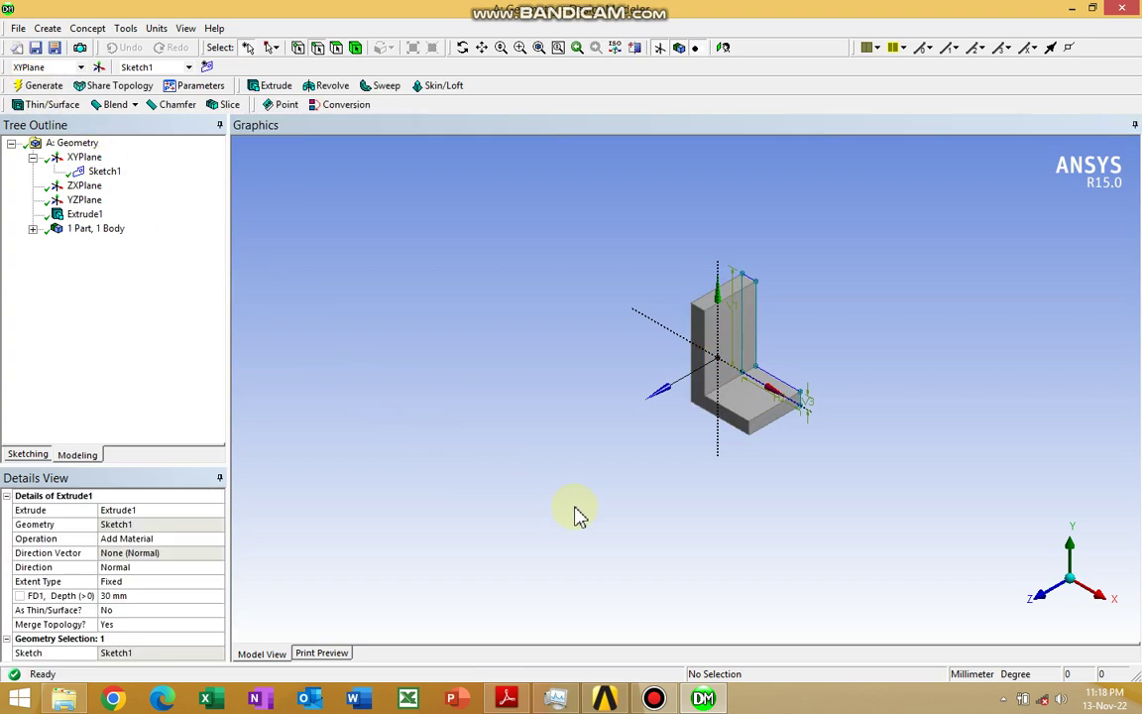
# - Set the extrusion depth to 100 mm and regenerate the L-shaped body
pyautogui.click(110, 595)
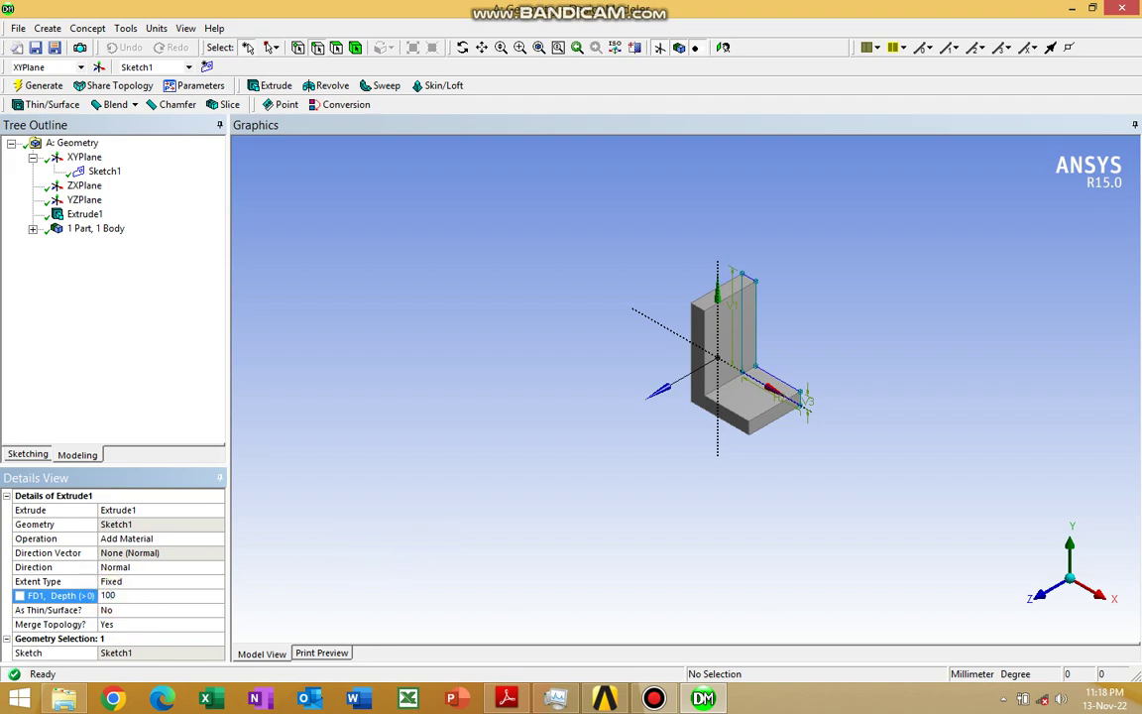
pyautogui.write('100')
pyautogui.press('Return')
pyautogui.click(40, 86)
pyautogui.click(714, 467)
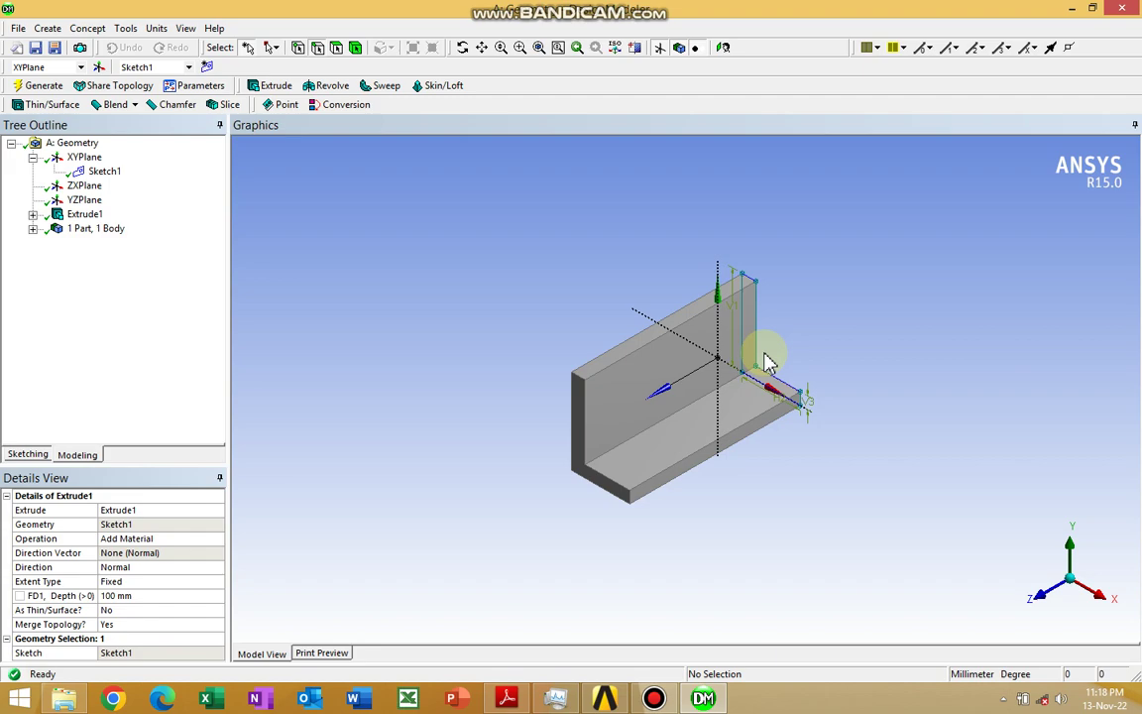
pyautogui.moveTo(566, 489)
pyautogui.mouseDown(button='middle')
pyautogui.moveTo(292, 495)
pyautogui.moveTo(286, 513)
pyautogui.moveTo(433, 469)
pyautogui.moveTo(652, 459)
pyautogui.moveTo(660, 420)
pyautogui.moveTo(598, 438)
pyautogui.moveTo(537, 483)
pyautogui.moveTo(572, 497)
pyautogui.mouseUp(button='middle')
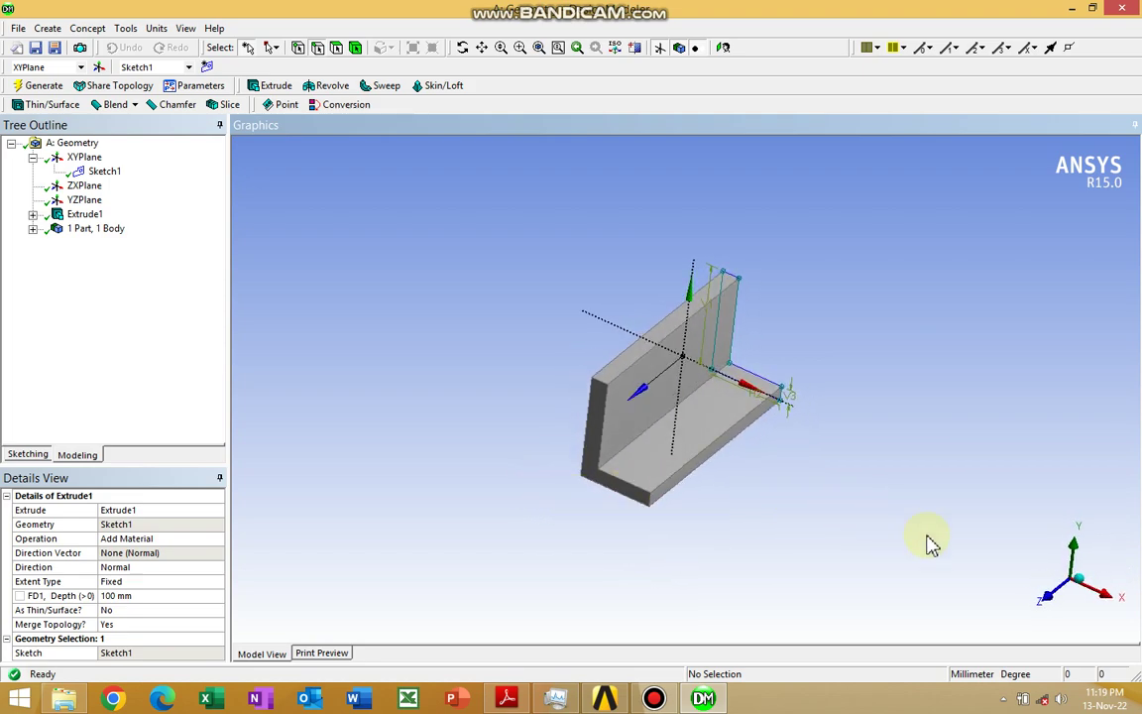
pyautogui.click(1076, 581)
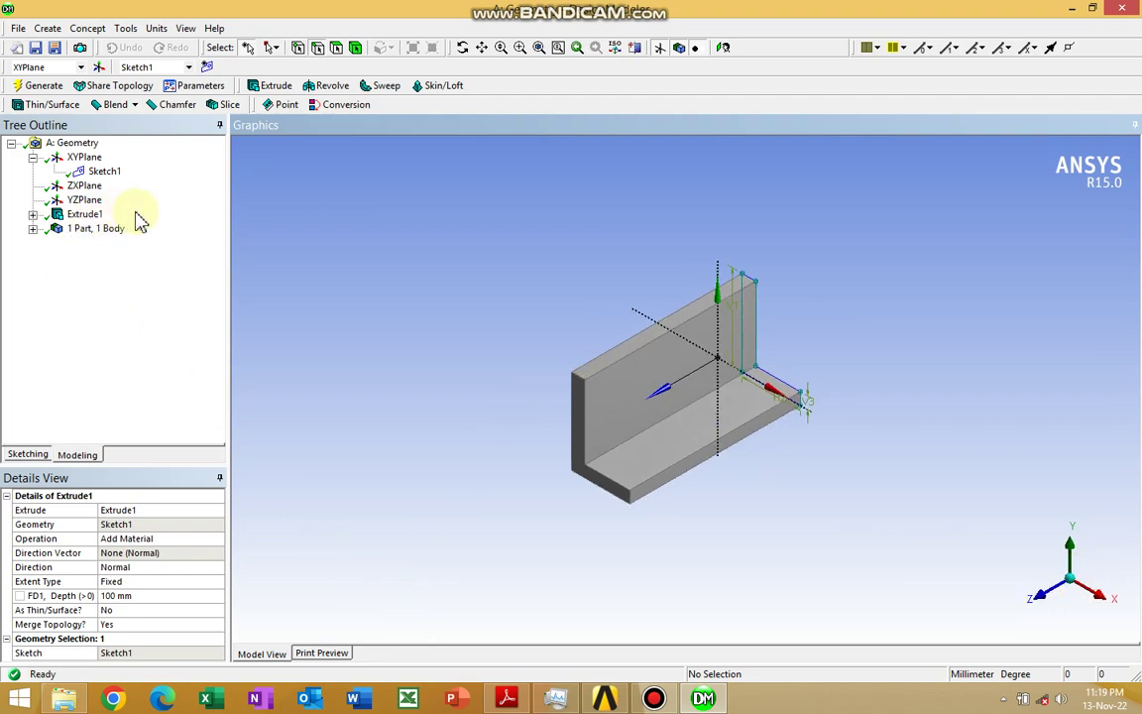
# - Suppress the extrusion of the L-shaped section and consult Figure 1-1 in the Adobe Reader document before returning to DesignModeler
pyautogui.rightClick(61, 217)
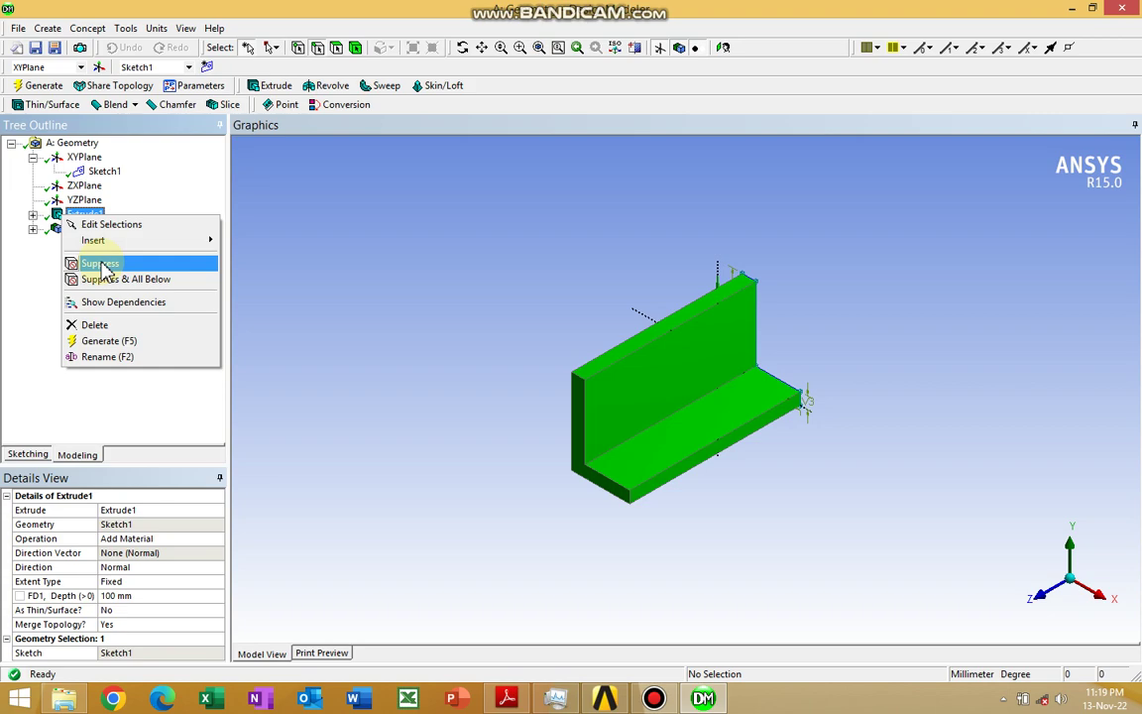
pyautogui.click(101, 265)
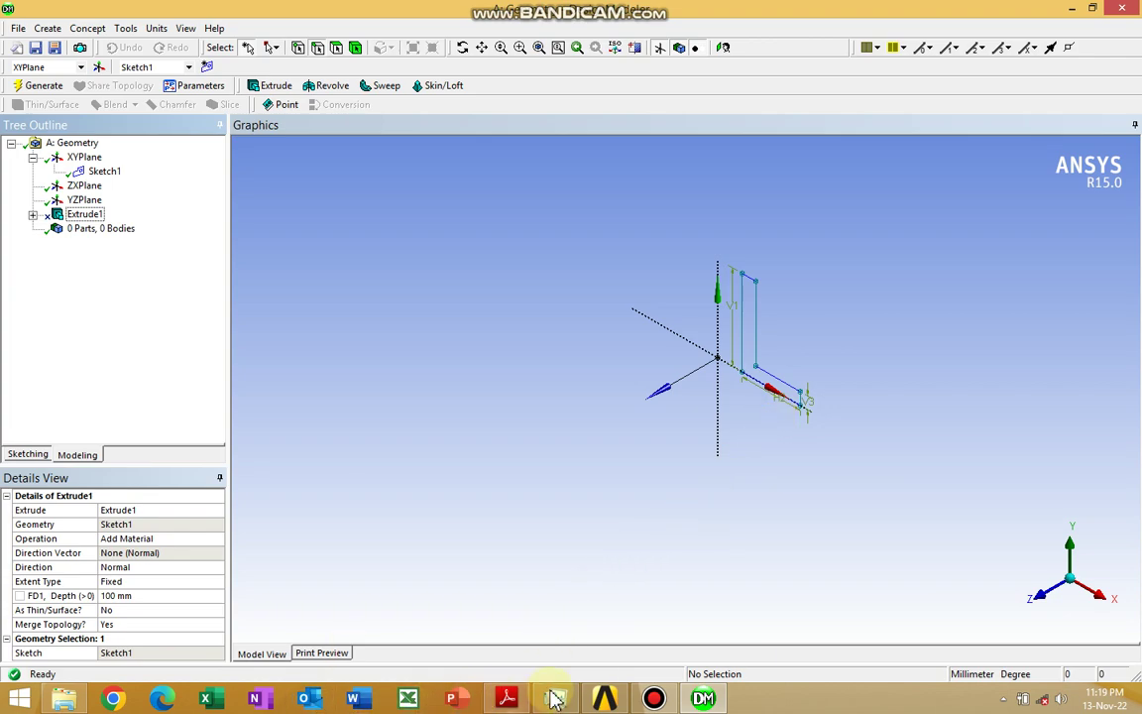
pyautogui.click(505, 698)
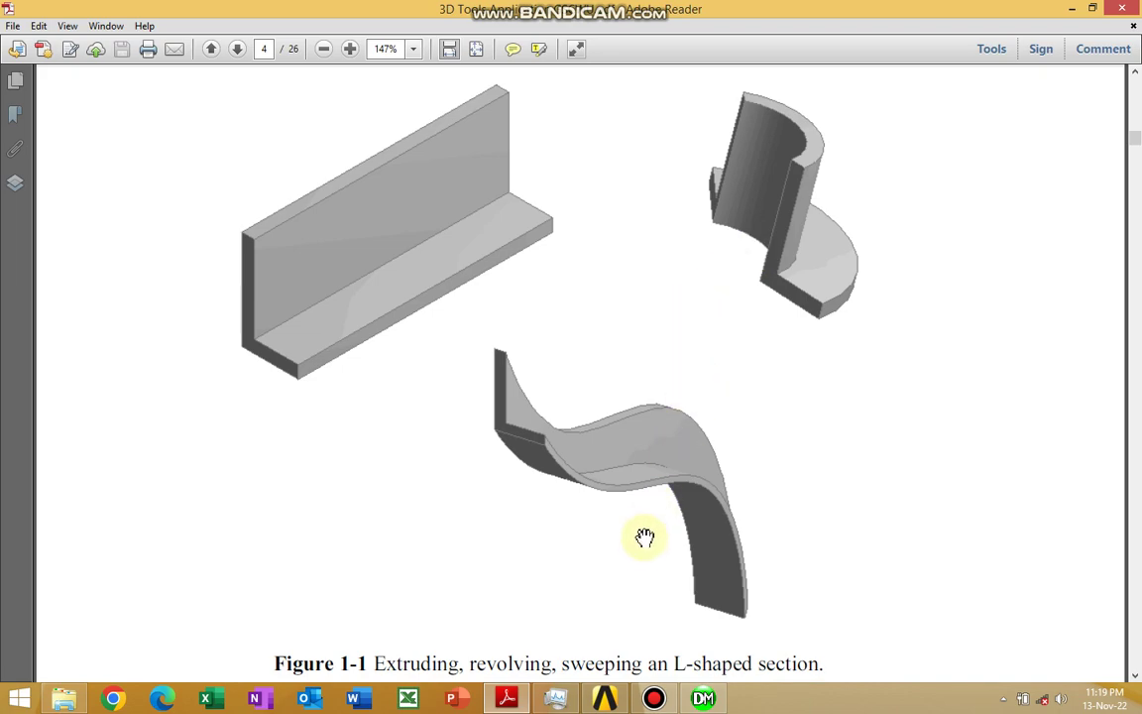
pyautogui.click(705, 697)
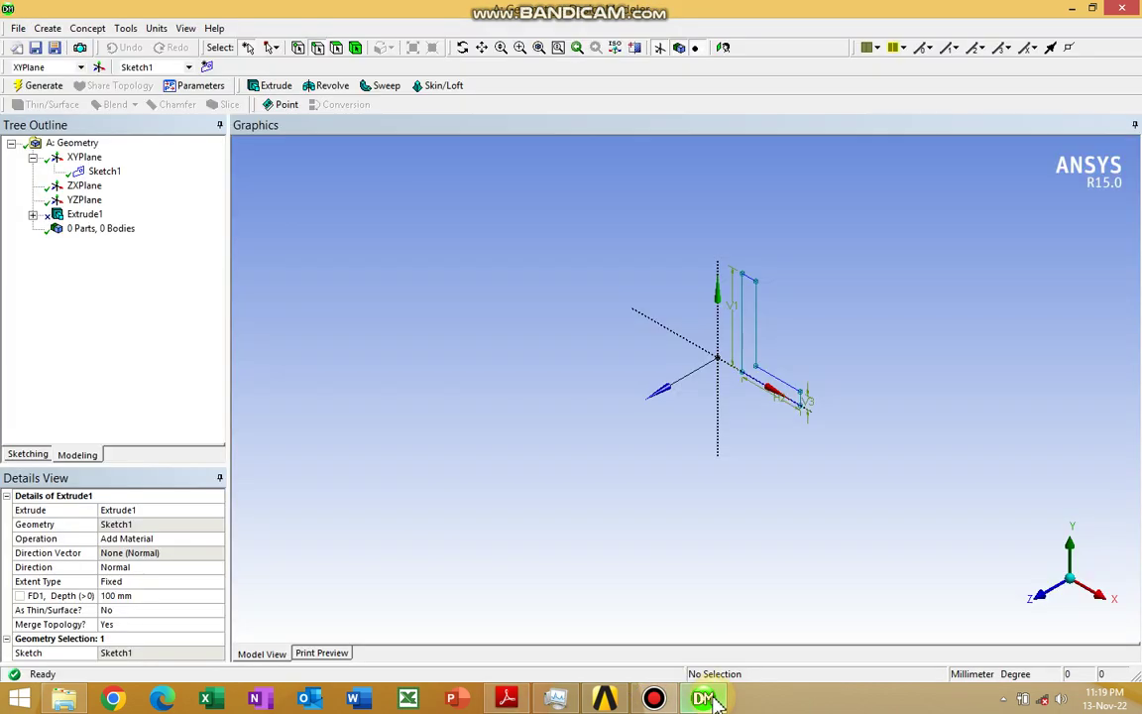